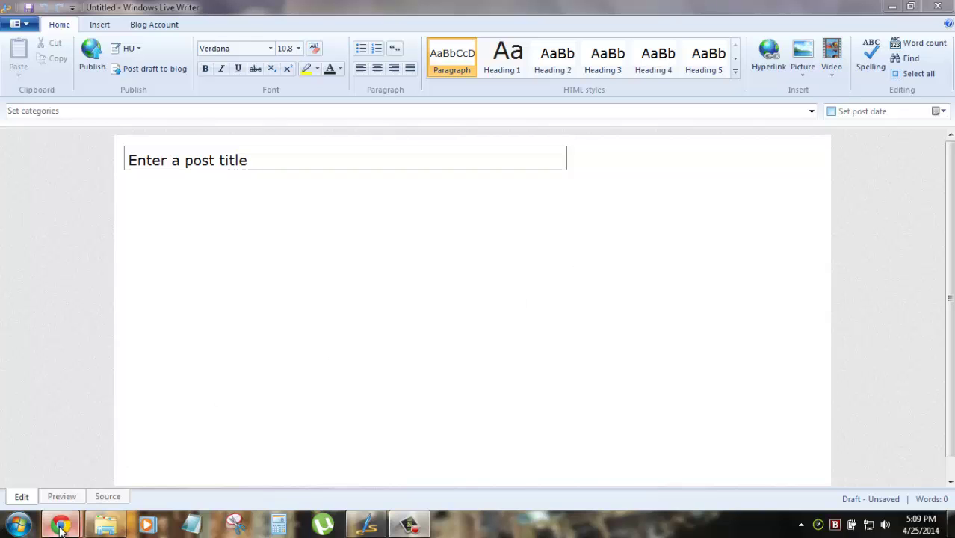
Switch to Chrome and open the post "Best Tips to Increase your Google AdSense CPC & Income" from the HackingUniversity home page
{"action": "left_click", "coordinate": [89, 449]}
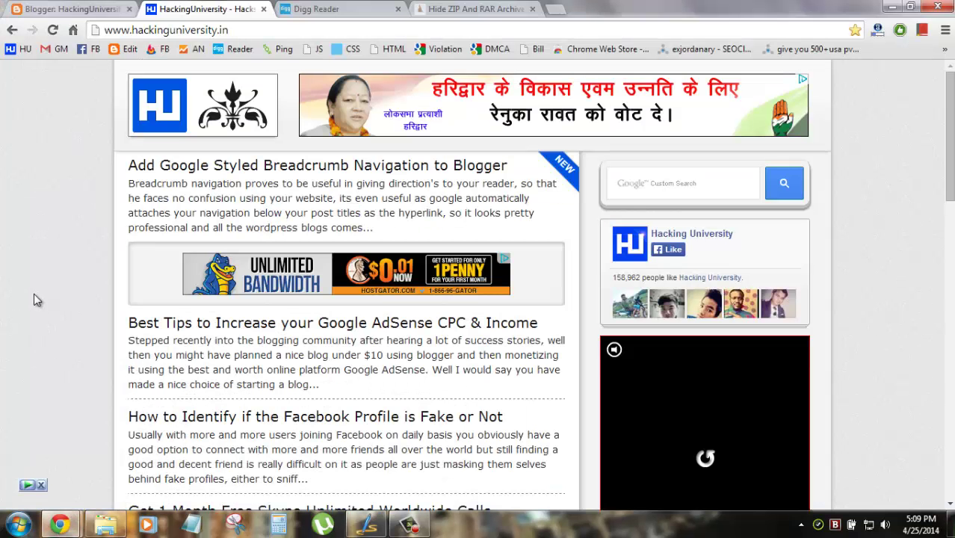
{"action": "scroll", "coordinate": [34, 300], "scroll_direction": "down", "scroll_amount": 1}
{"action": "left_click", "coordinate": [194, 241]}
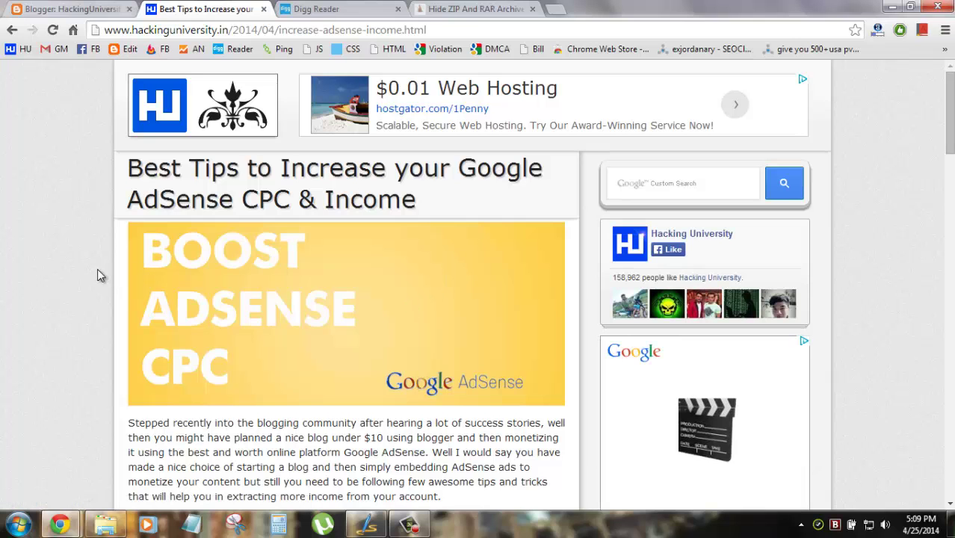
Examine the AdSense post's numbered tips, the boxed list of related post links beside them, and the hotkeys note at its end
{"action": "scroll", "coordinate": [86, 281], "scroll_direction": "down", "scroll_amount": 5}
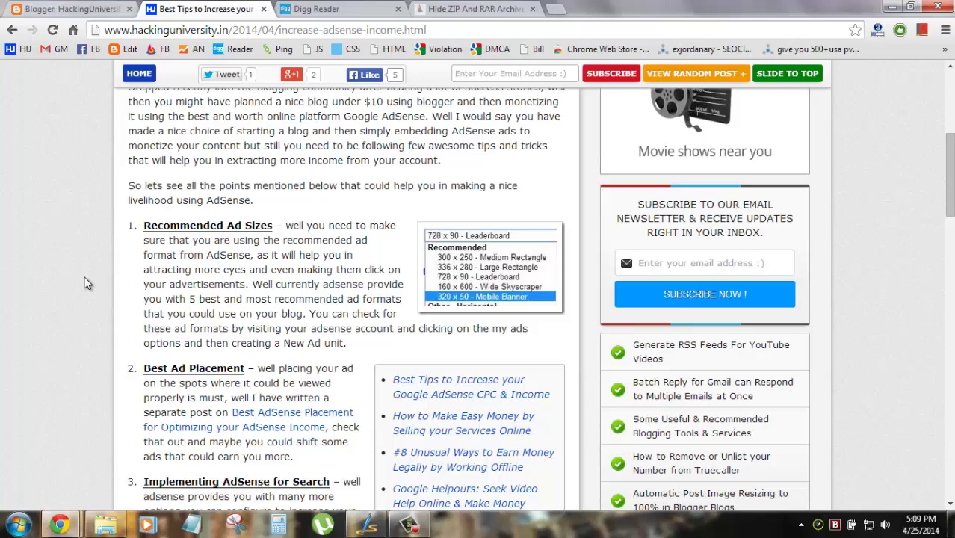
{"action": "scroll", "coordinate": [85, 281], "scroll_direction": "up", "scroll_amount": 2}
{"action": "scroll", "coordinate": [87, 284], "scroll_direction": "down", "scroll_amount": 3}
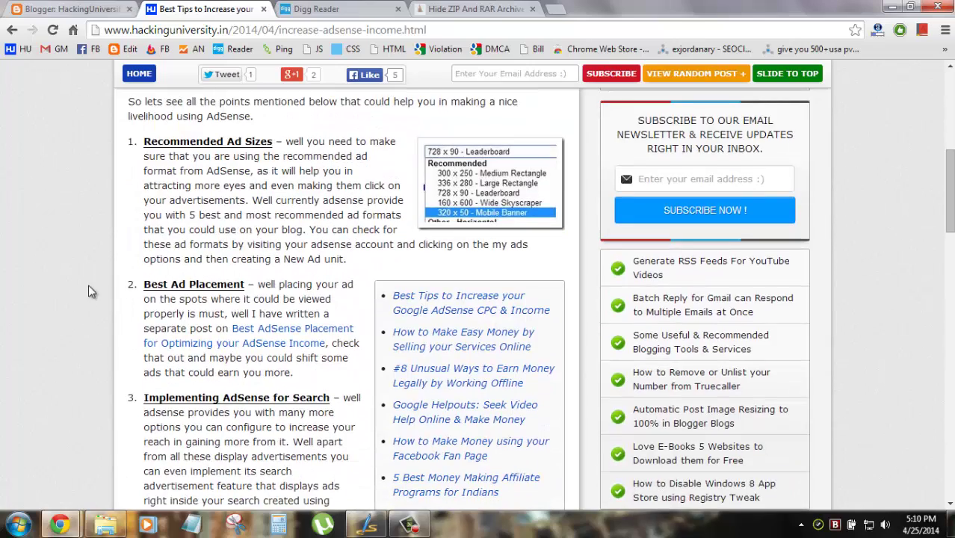
{"action": "scroll", "coordinate": [88, 284], "scroll_direction": "down", "scroll_amount": 1}
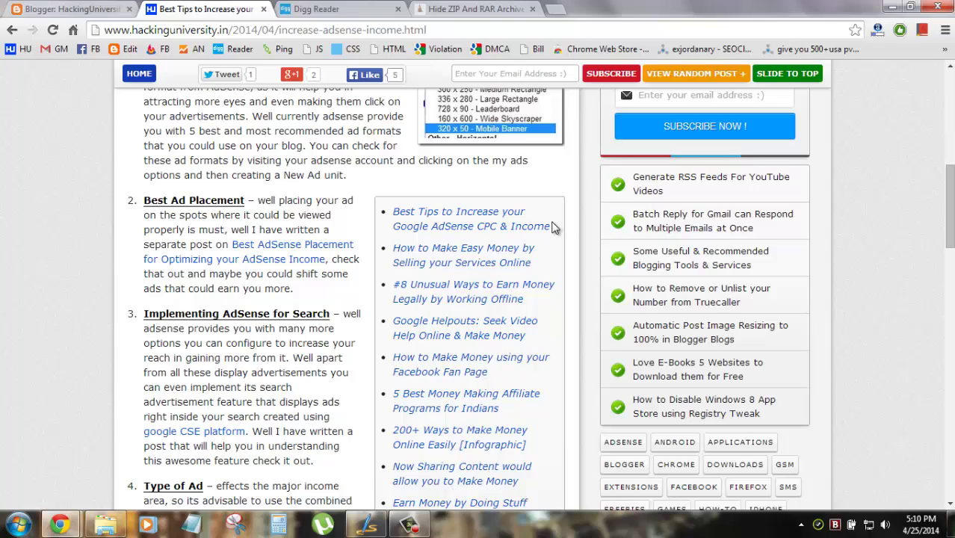
{"action": "scroll", "coordinate": [554, 227], "scroll_direction": "down", "scroll_amount": 6}
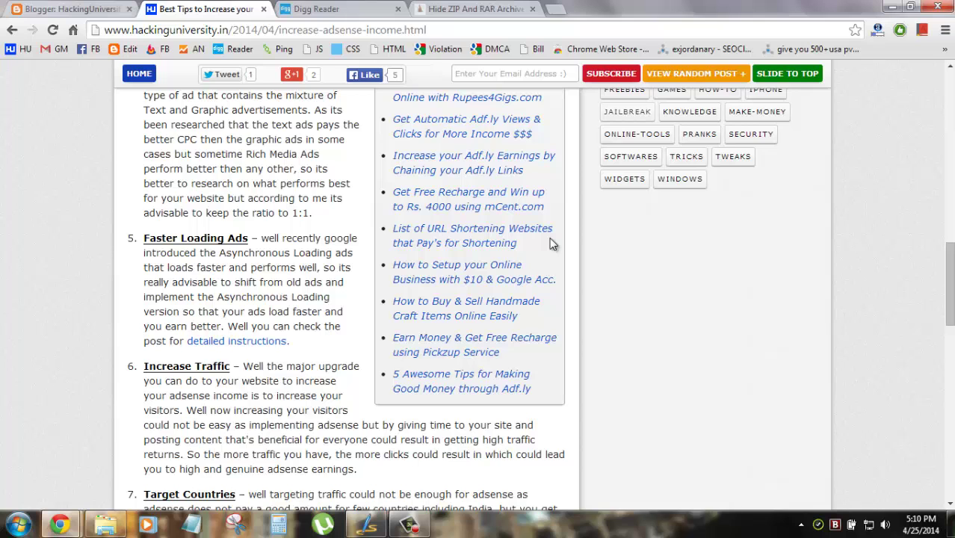
{"action": "scroll", "coordinate": [552, 244], "scroll_direction": "up", "scroll_amount": 2}
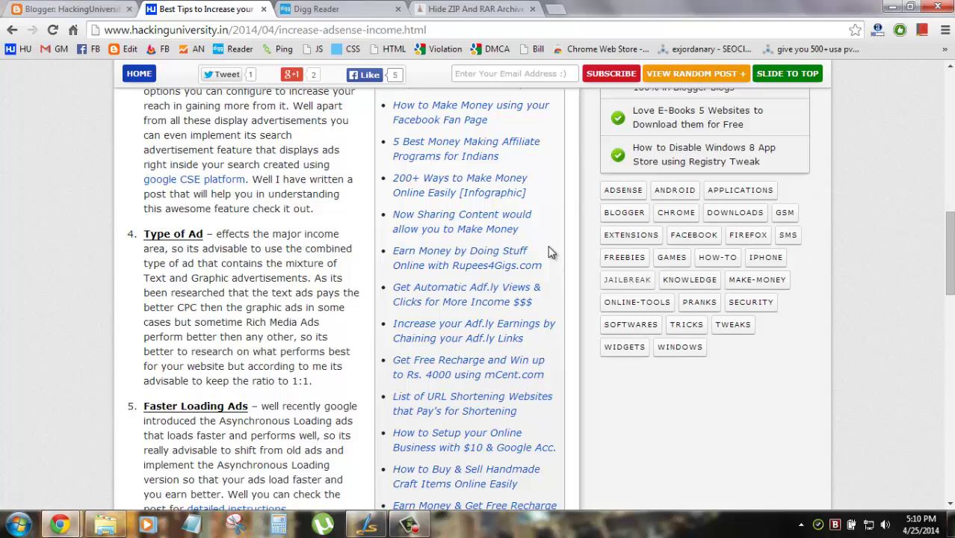
{"action": "scroll", "coordinate": [552, 253], "scroll_direction": "down", "scroll_amount": 1}
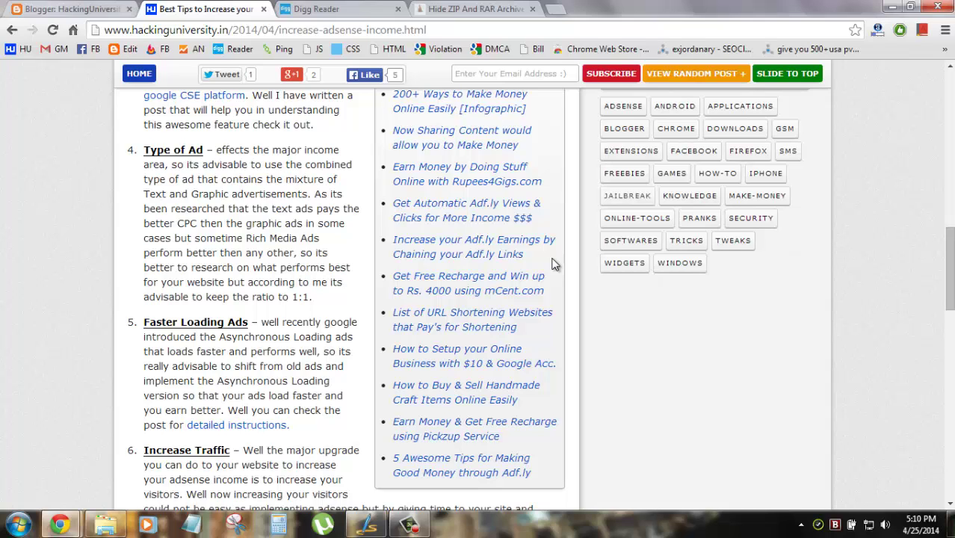
{"action": "scroll", "coordinate": [483, 315], "scroll_direction": "up", "scroll_amount": 1}
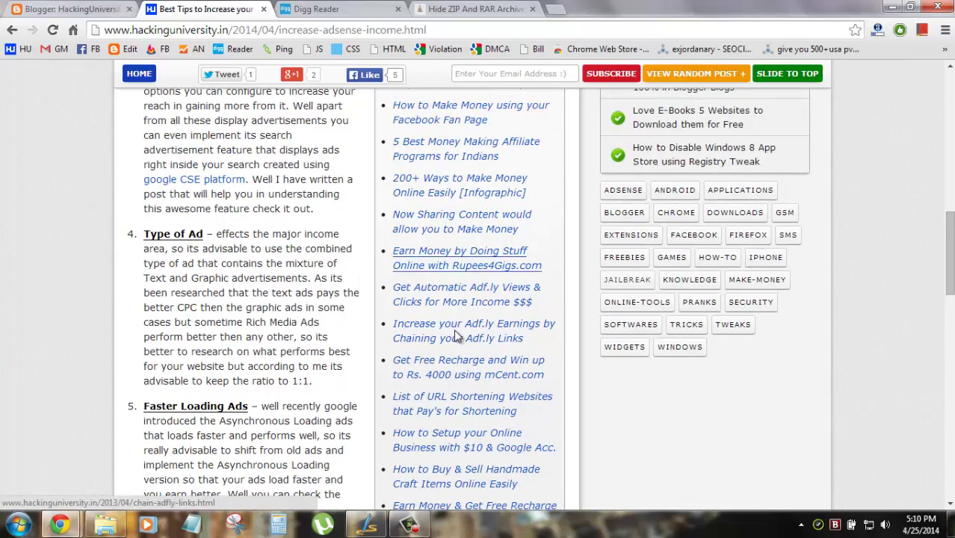
{"action": "scroll", "coordinate": [459, 337], "scroll_direction": "up", "scroll_amount": 2}
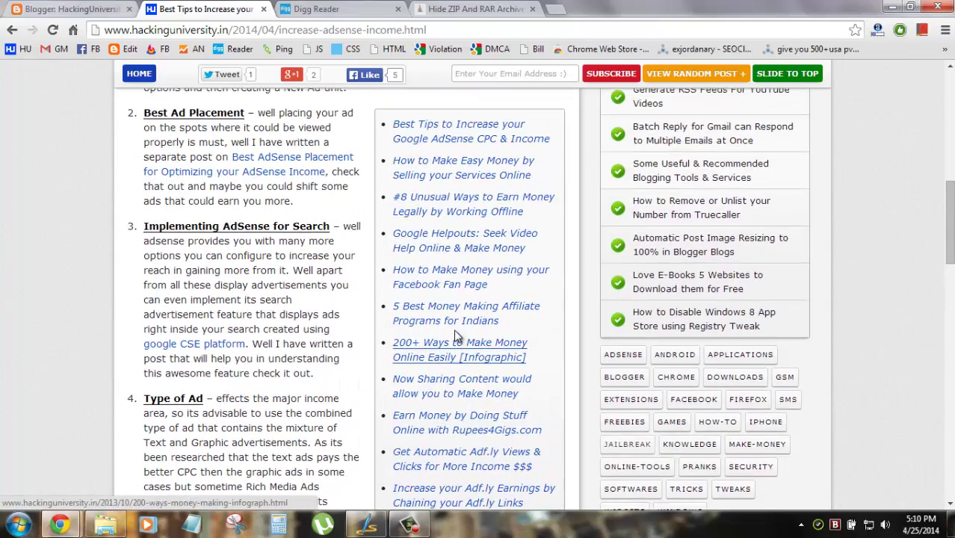
{"action": "scroll", "coordinate": [437, 270], "scroll_direction": "down", "scroll_amount": 3}
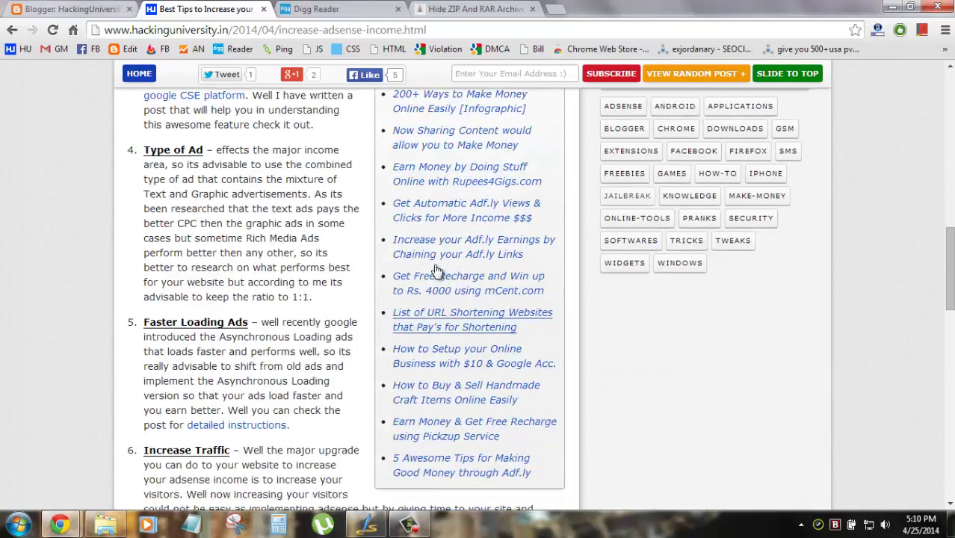
{"action": "scroll", "coordinate": [437, 271], "scroll_direction": "down", "scroll_amount": 2}
{"action": "scroll", "coordinate": [438, 271], "scroll_direction": "up", "scroll_amount": 2}
{"action": "scroll", "coordinate": [434, 278], "scroll_direction": "up", "scroll_amount": 1}
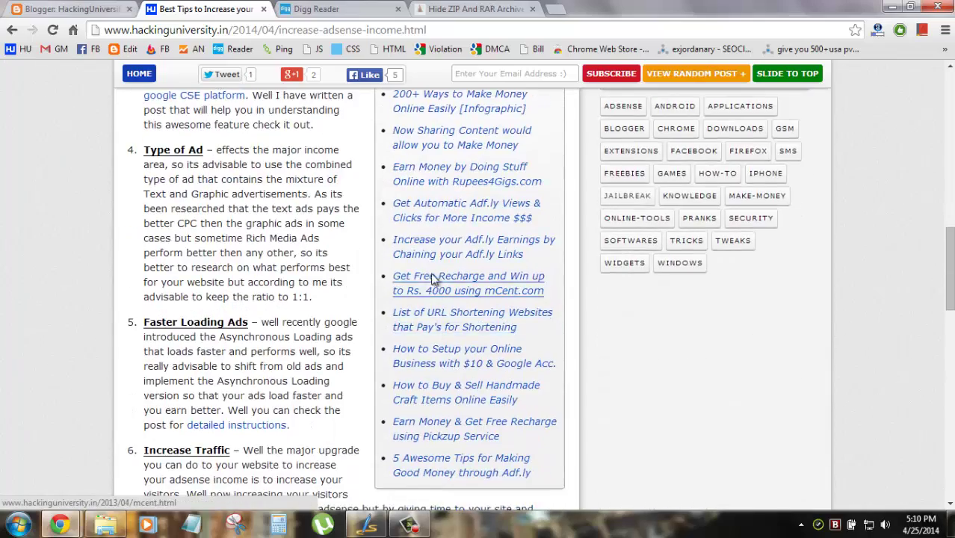
{"action": "scroll", "coordinate": [434, 278], "scroll_direction": "up", "scroll_amount": 3}
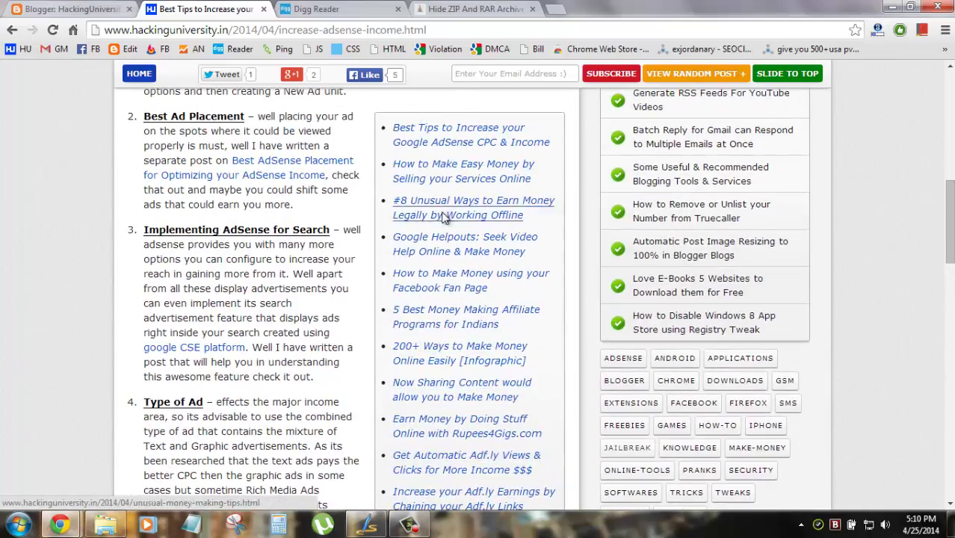
{"action": "scroll", "coordinate": [444, 217], "scroll_direction": "up", "scroll_amount": 6}
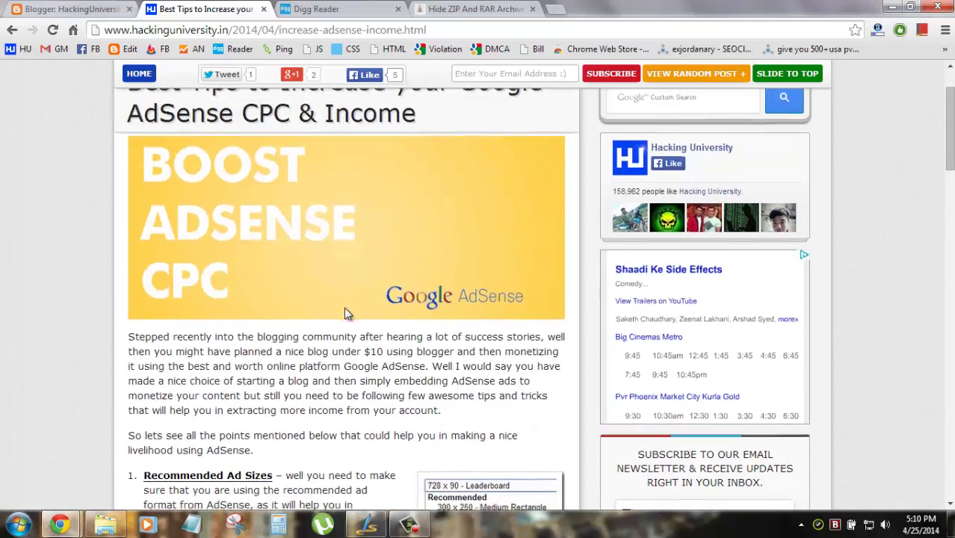
{"action": "scroll", "coordinate": [346, 313], "scroll_direction": "down", "scroll_amount": 18}
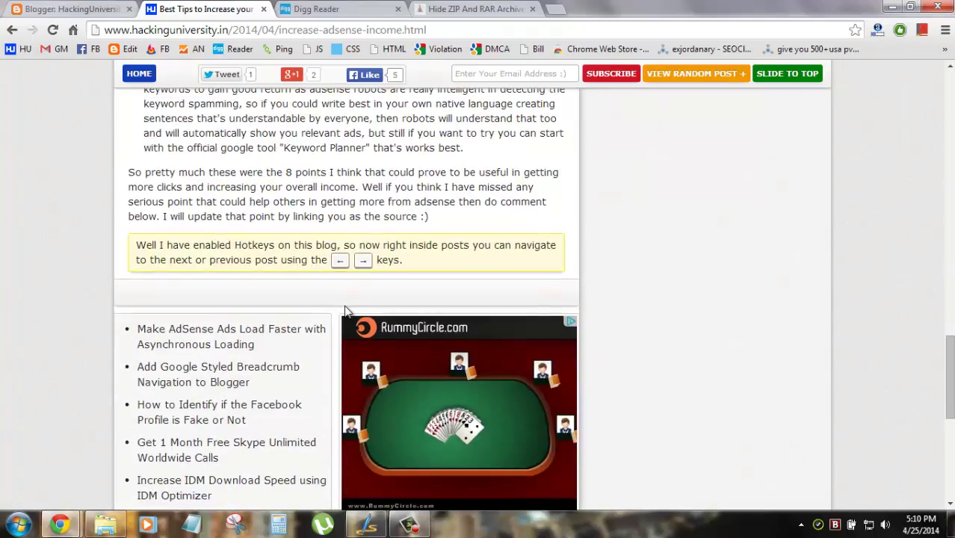
{"action": "scroll", "coordinate": [341, 309], "scroll_direction": "up", "scroll_amount": 20}
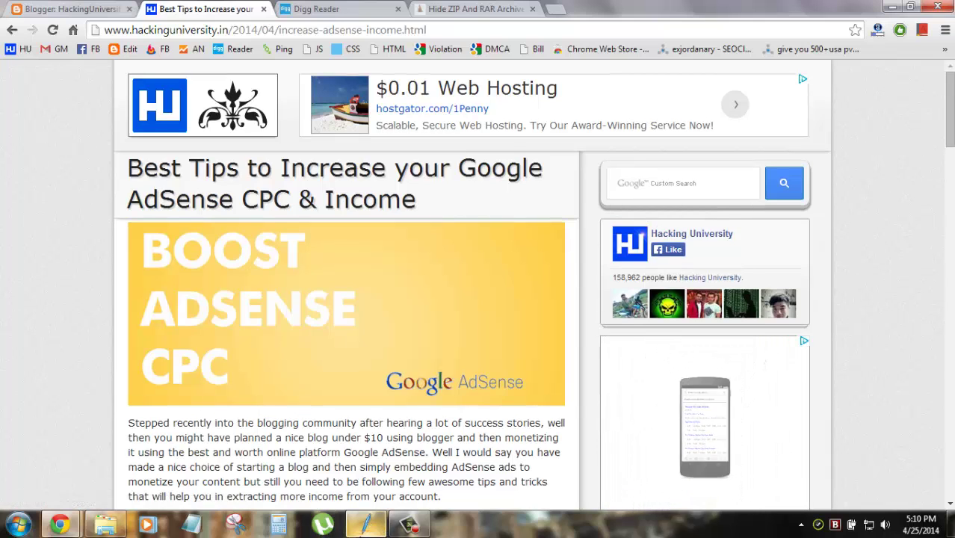
Return to the browser window showing the AdSense post and review its header image, introduction and first tips
{"action": "mouse_move", "coordinate": [366, 523]}
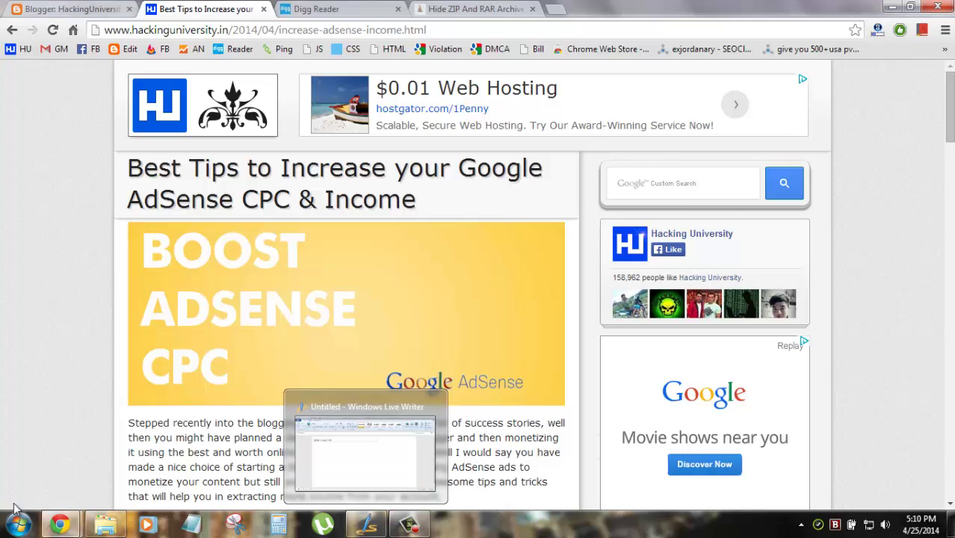
{"action": "mouse_move", "coordinate": [59, 524]}
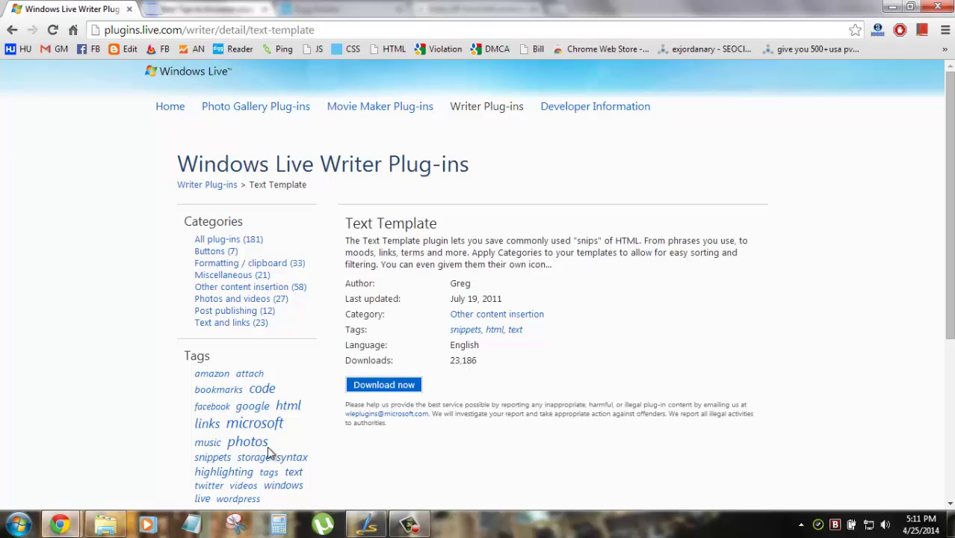
{"action": "mouse_move", "coordinate": [60, 525]}
{"action": "left_click", "coordinate": [245, 448]}
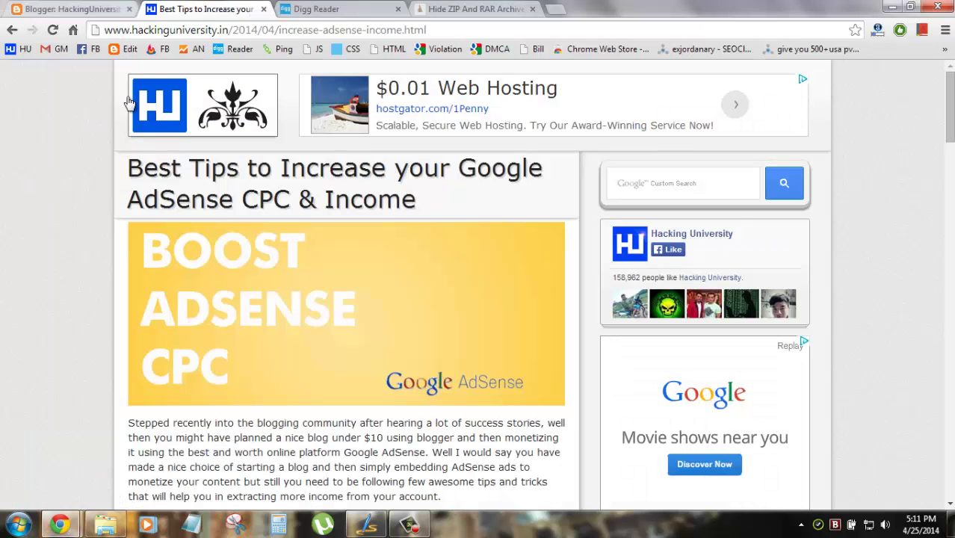
{"action": "scroll", "coordinate": [112, 142], "scroll_direction": "down", "scroll_amount": 5}
{"action": "scroll", "coordinate": [104, 179], "scroll_direction": "up", "scroll_amount": 4}
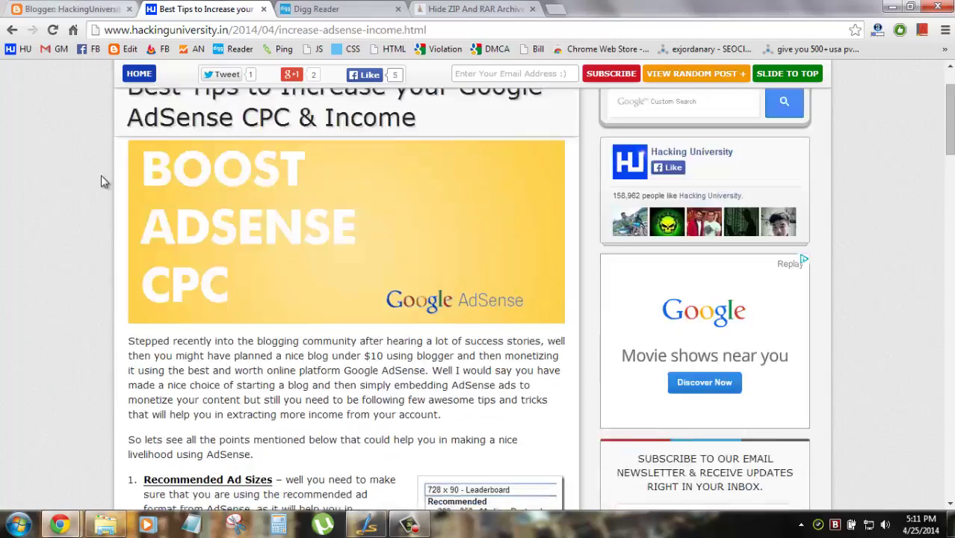
{"action": "scroll", "coordinate": [103, 181], "scroll_direction": "down", "scroll_amount": 5}
{"action": "scroll", "coordinate": [89, 192], "scroll_direction": "up", "scroll_amount": 8}
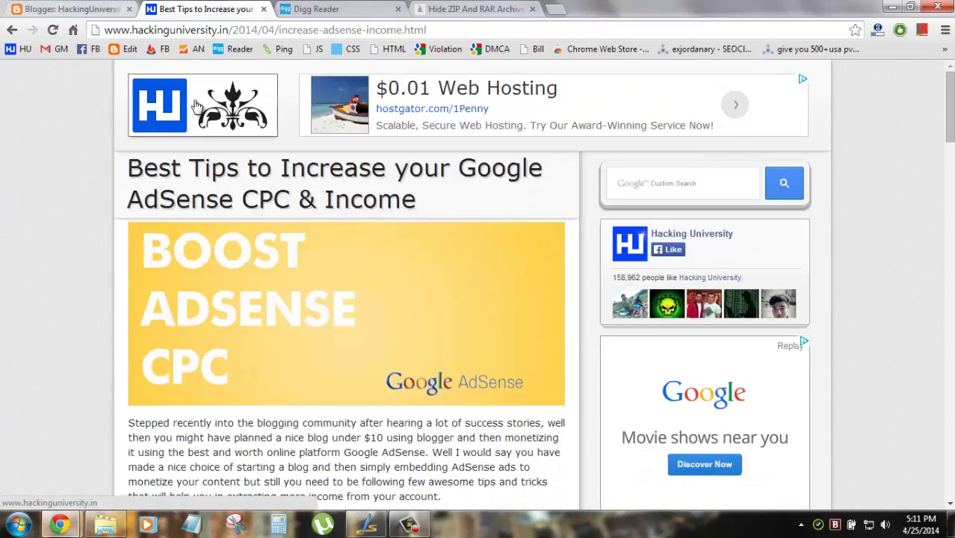
Go back to the blog's home page, look through its post list and open page 2 of the posts
{"action": "left_click", "coordinate": [161, 108]}
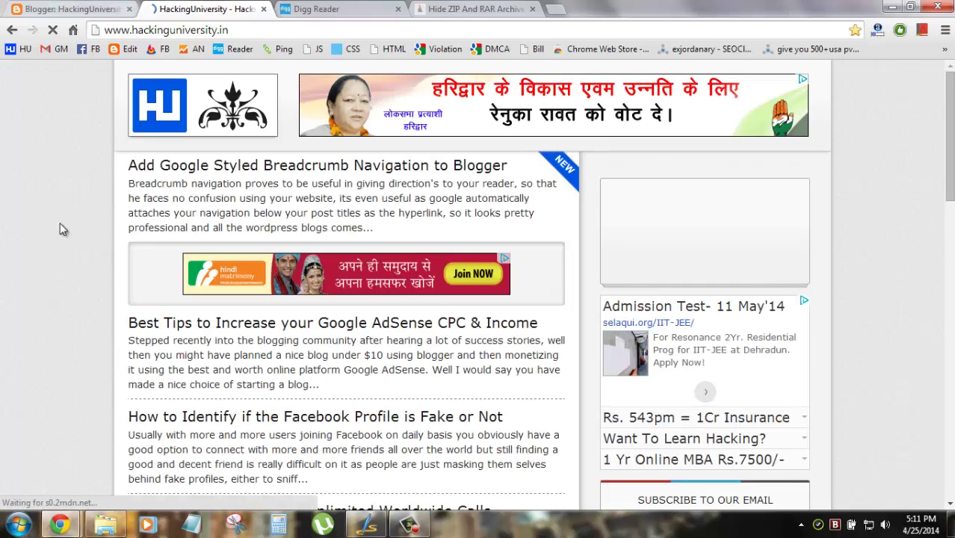
{"action": "scroll", "coordinate": [3, 377], "scroll_direction": "down", "scroll_amount": 5}
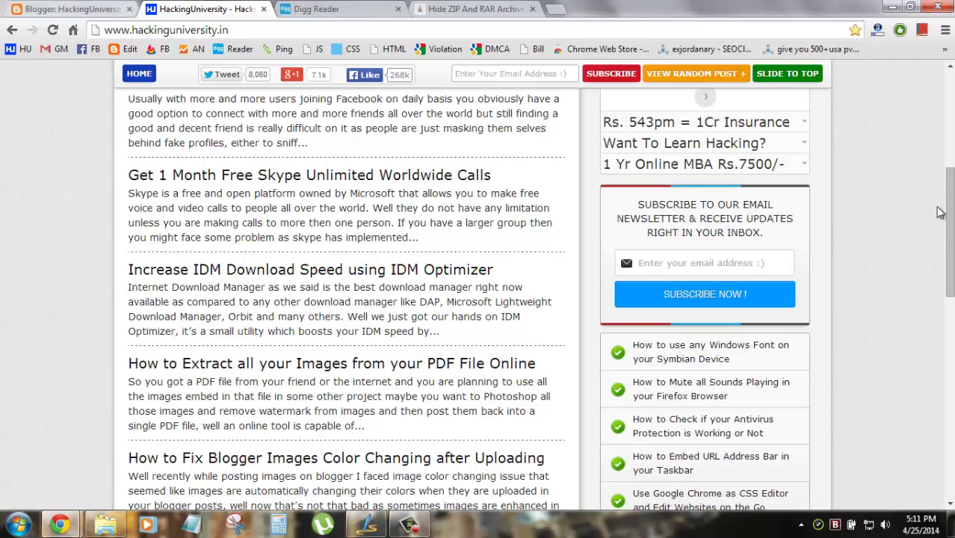
{"action": "scroll", "coordinate": [346, 299], "scroll_direction": "down", "scroll_amount": 2}
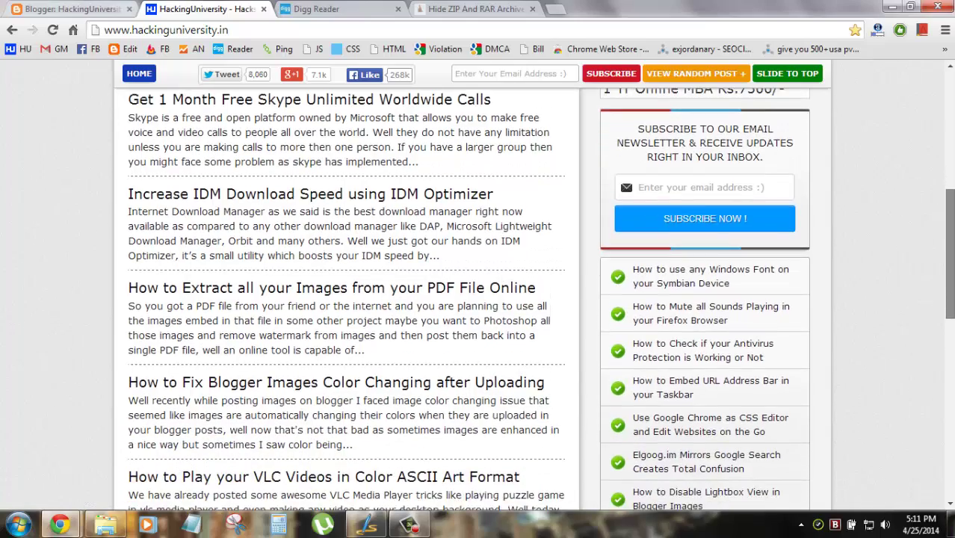
{"action": "scroll", "coordinate": [953, 303], "scroll_direction": "down", "scroll_amount": 2}
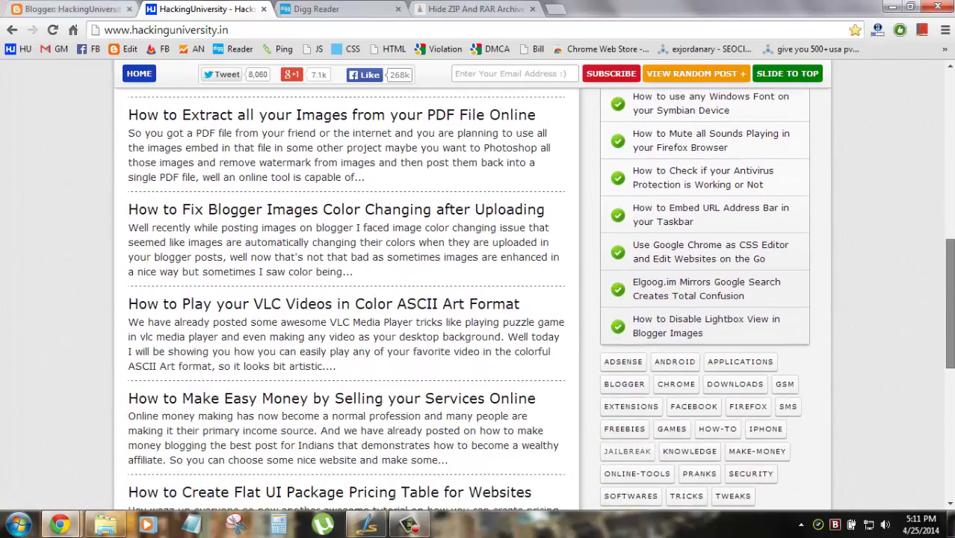
{"action": "left_click_drag", "start_coordinate": [954, 303], "coordinate": [950, 318]}
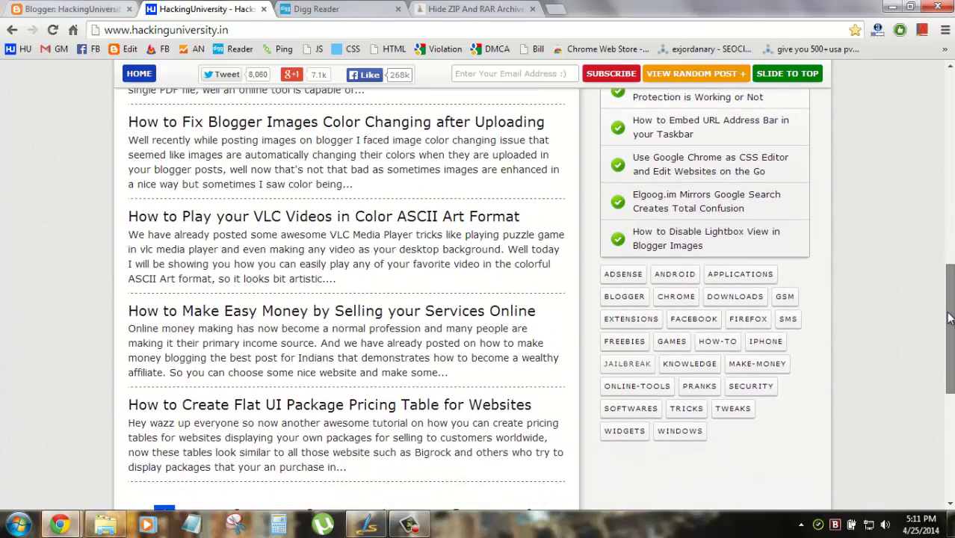
{"action": "scroll", "coordinate": [175, 460], "scroll_direction": "down", "scroll_amount": 2}
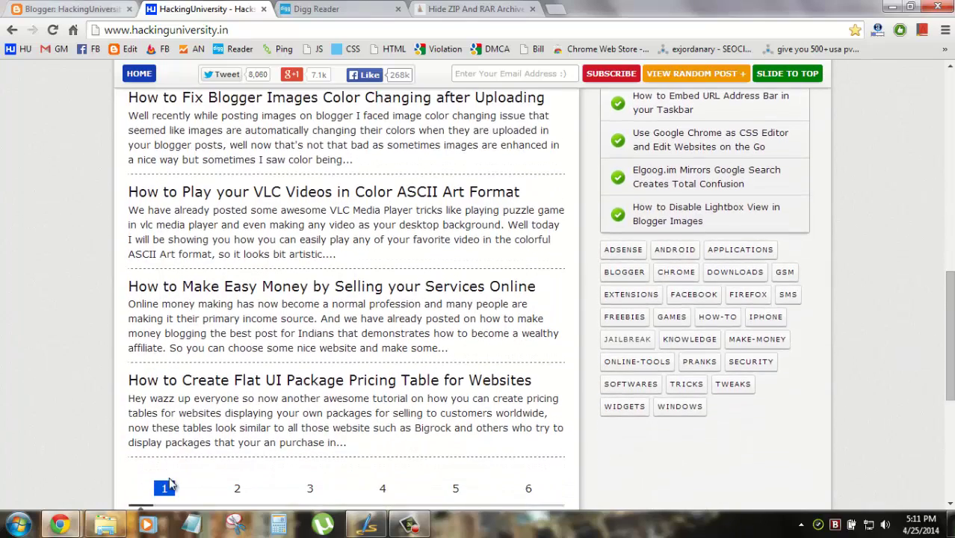
{"action": "left_click", "coordinate": [211, 441]}
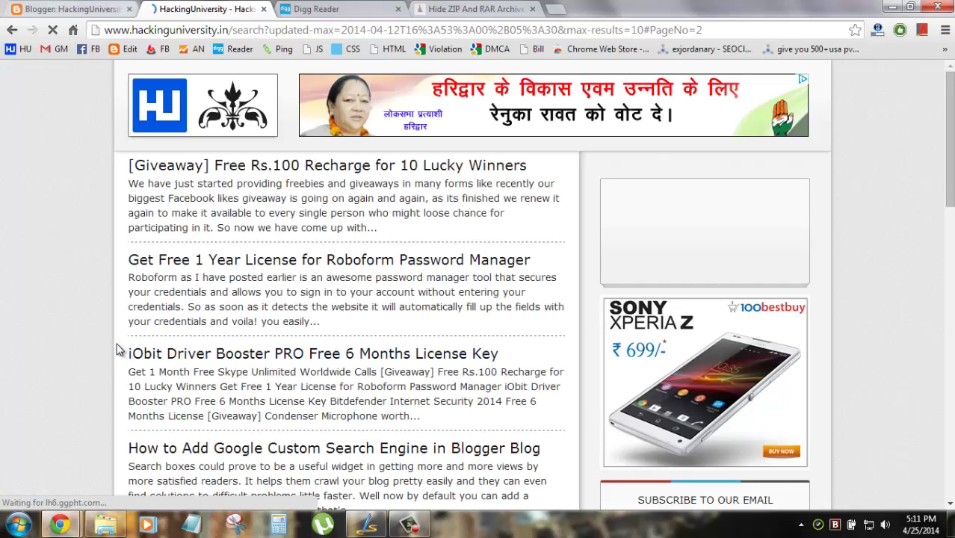
Open the post "How to Add Google Custom Search Engine in Blogger Blog" and view the video embedded near its end
{"action": "scroll", "coordinate": [118, 349], "scroll_direction": "down", "scroll_amount": 1}
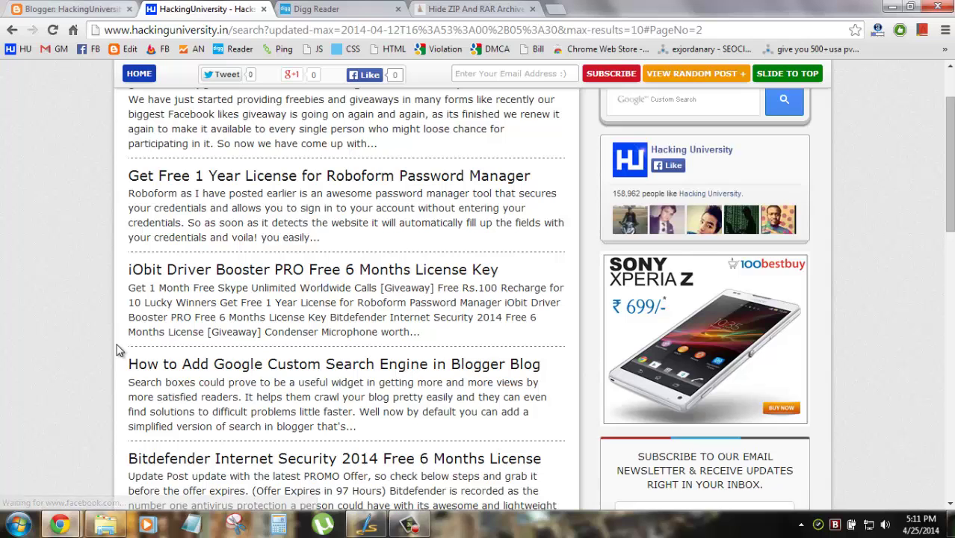
{"action": "scroll", "coordinate": [118, 349], "scroll_direction": "down", "scroll_amount": 1}
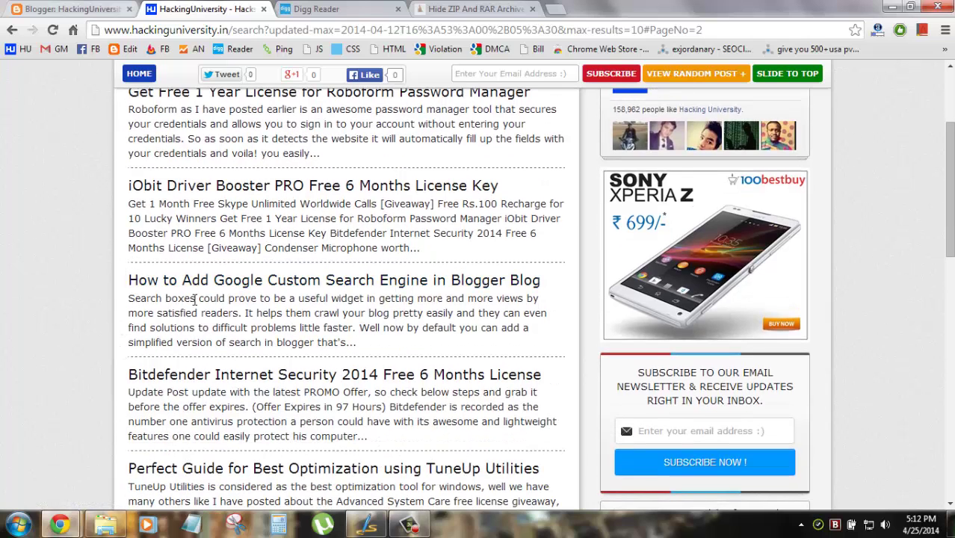
{"action": "left_click", "coordinate": [311, 288]}
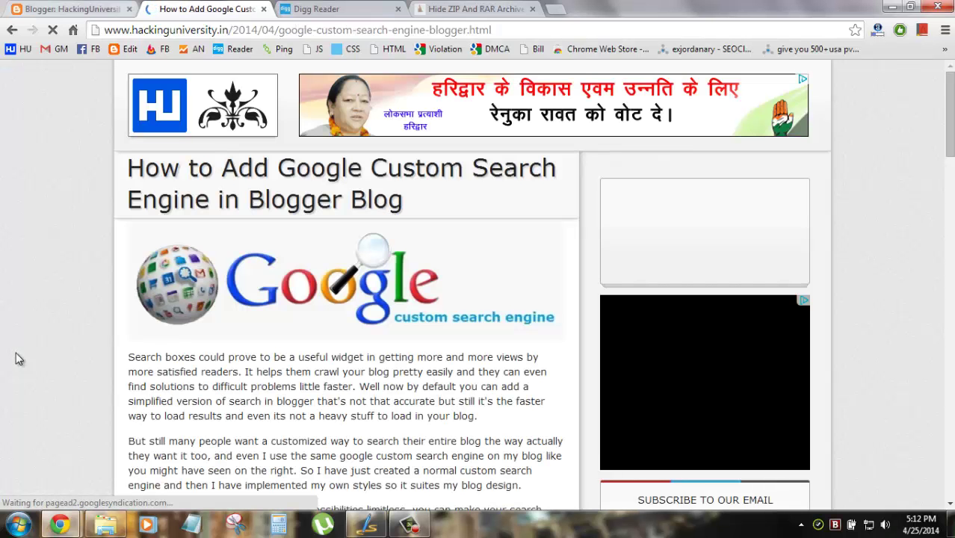
{"action": "scroll", "coordinate": [58, 291], "scroll_direction": "down", "scroll_amount": 15}
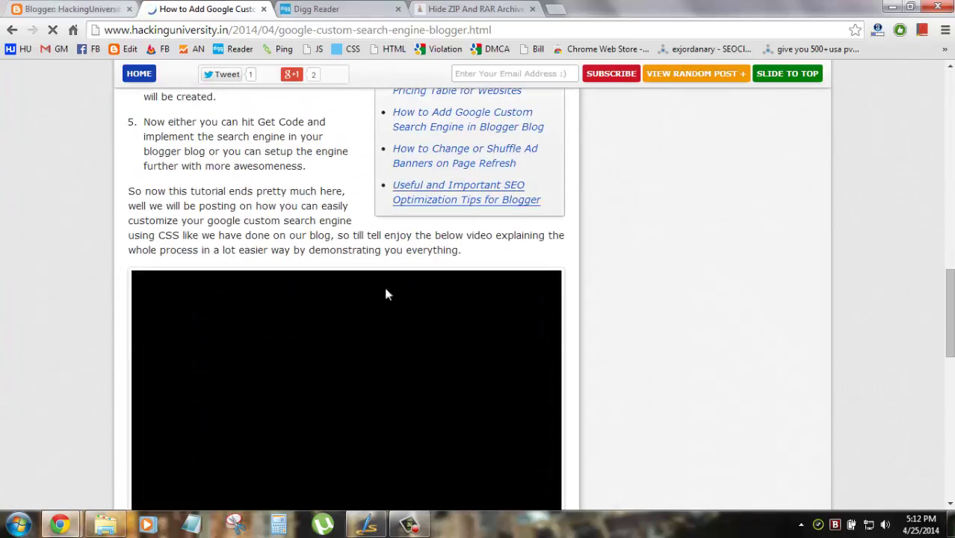
{"action": "scroll", "coordinate": [339, 271], "scroll_direction": "down", "scroll_amount": 2}
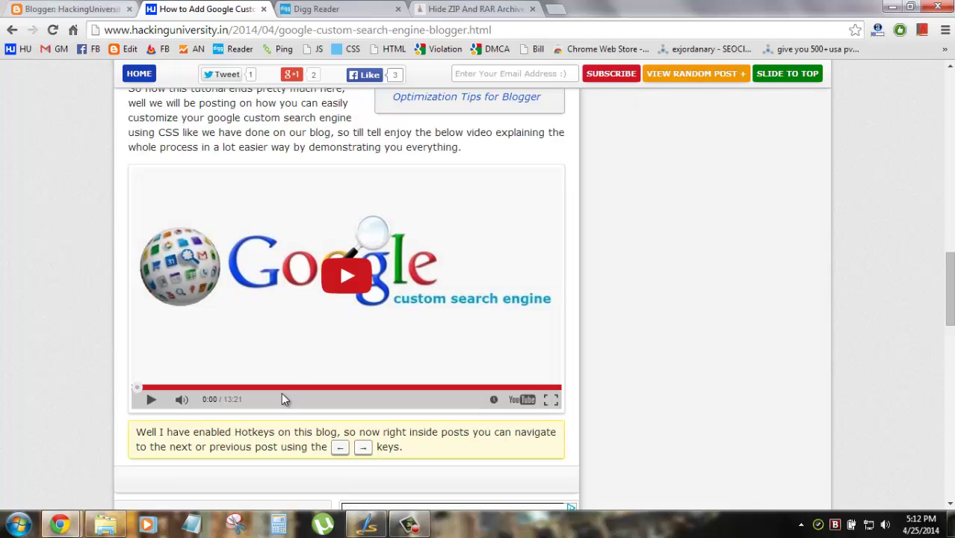
Switch to Windows Live Writer and insert the "YouTube Video" text template into the empty post
{"action": "left_click", "coordinate": [366, 526]}
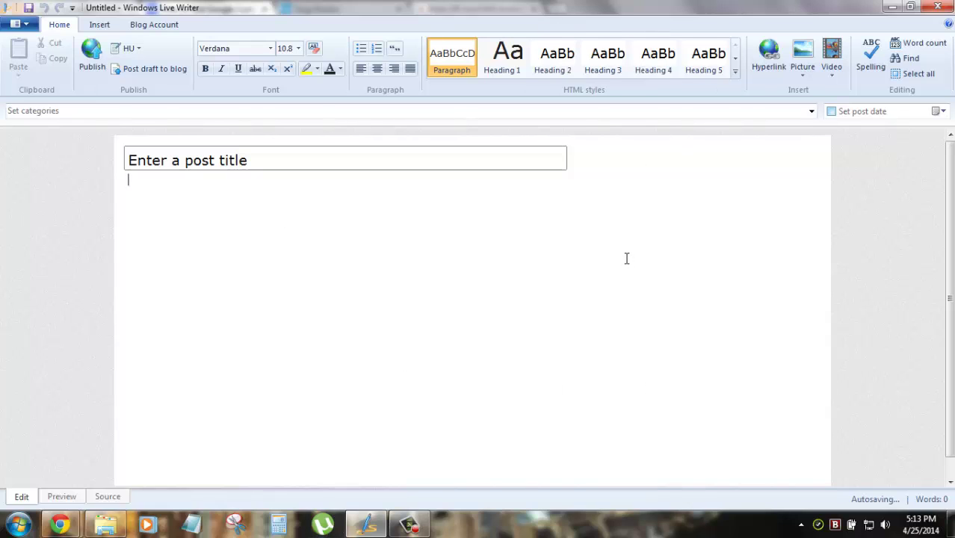
{"action": "left_click", "coordinate": [100, 25]}
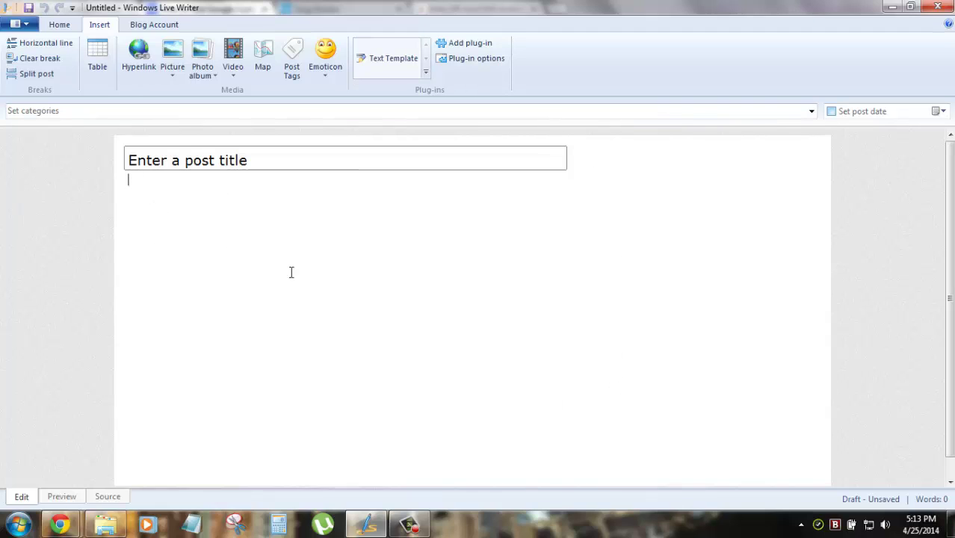
{"action": "left_click", "coordinate": [402, 58]}
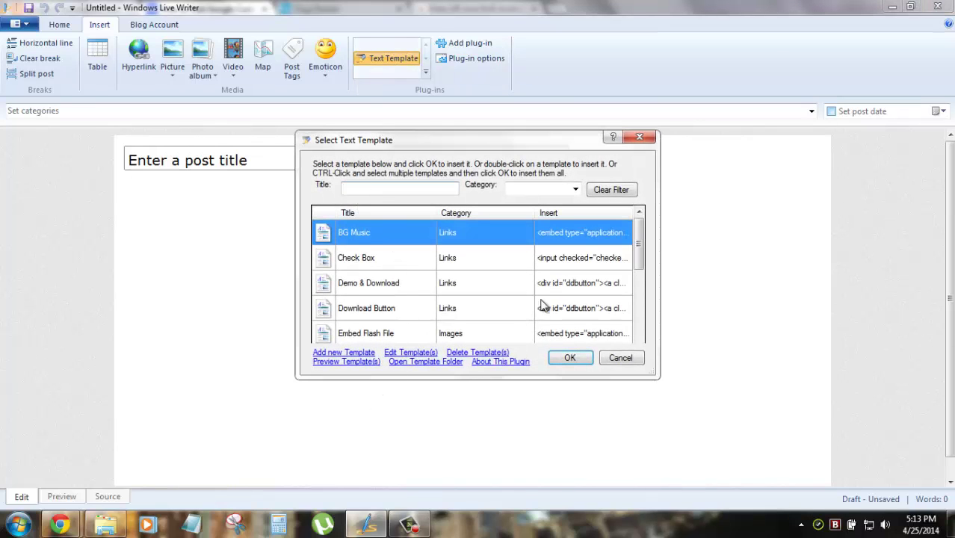
{"action": "left_click_drag", "start_coordinate": [639, 231], "coordinate": [649, 319]}
{"action": "left_click", "coordinate": [393, 334]}
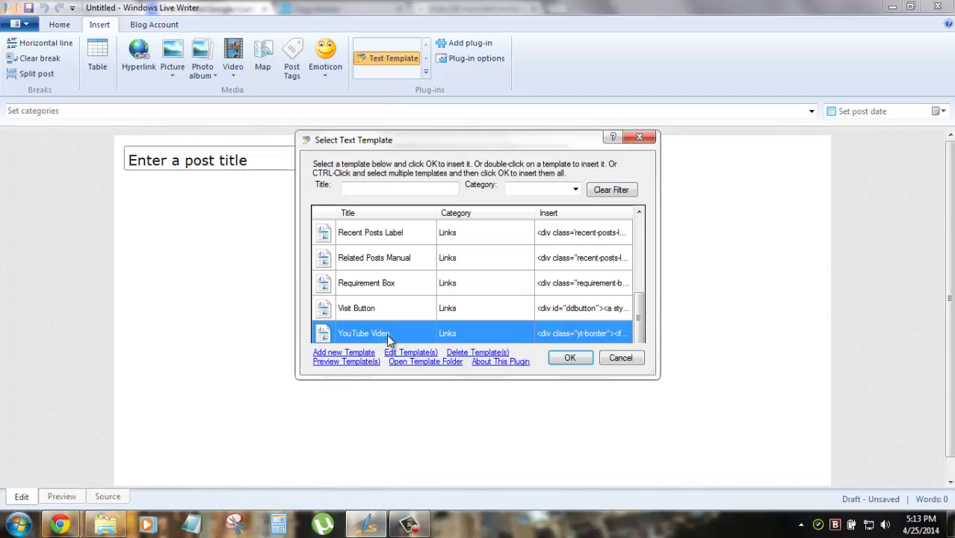
{"action": "left_click", "coordinate": [575, 358]}
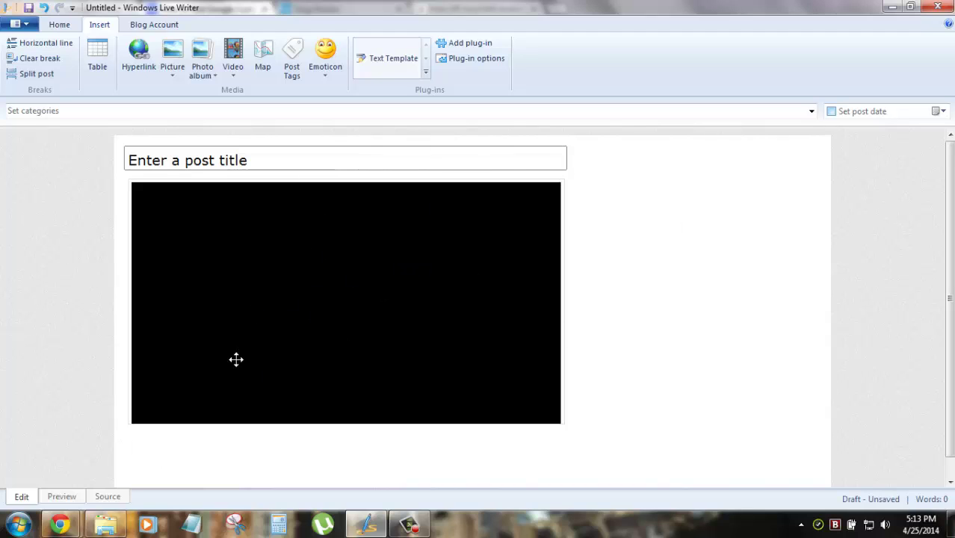
Examine the inserted video's embed code in the HTML source, including its YouTube video ID, and return to the editing view
{"action": "left_click", "coordinate": [112, 500]}
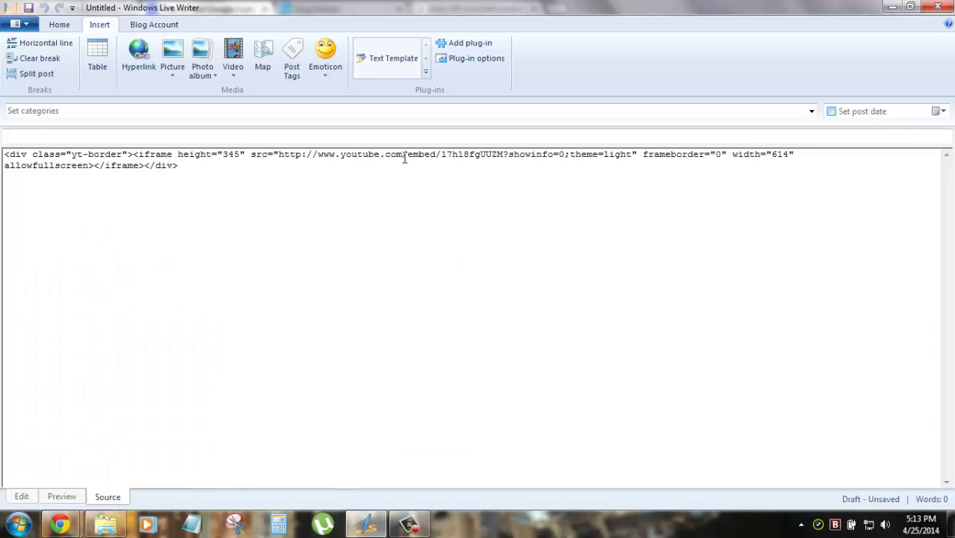
{"action": "left_click_drag", "start_coordinate": [504, 156], "coordinate": [434, 152]}
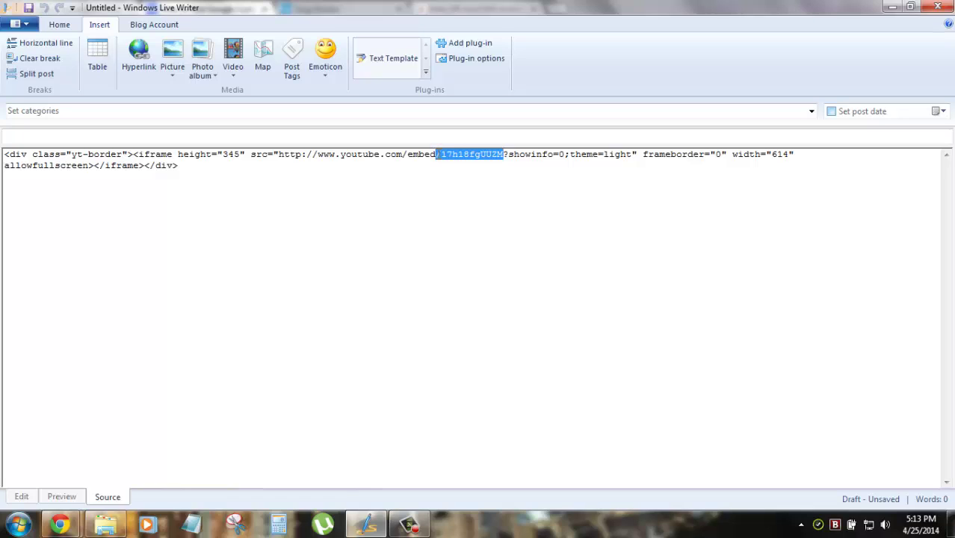
{"action": "left_click_drag", "start_coordinate": [435, 154], "coordinate": [443, 154]}
{"action": "left_click_drag", "start_coordinate": [205, 166], "coordinate": [15, 154]}
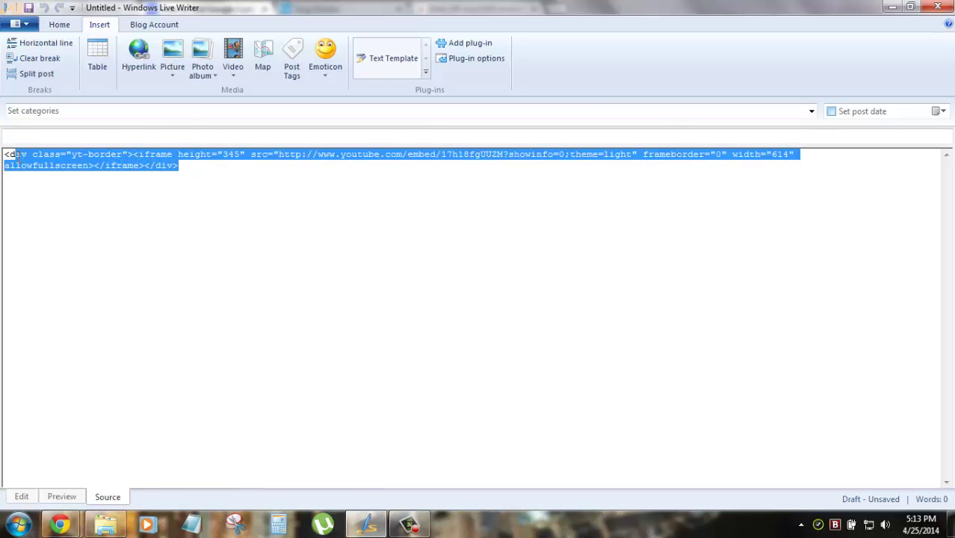
{"action": "left_click", "coordinate": [135, 213]}
{"action": "left_click", "coordinate": [21, 498]}
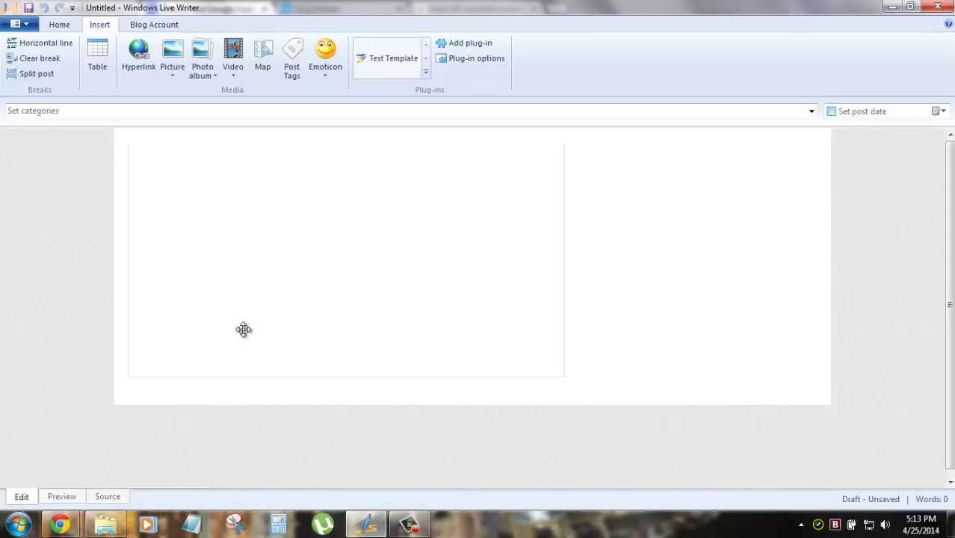
Remove the video block and fill the post body with repeated copies of the filler text "dlasjdjalksdjasjdlasjdkl"
{"action": "key", "text": "BackSpace"}
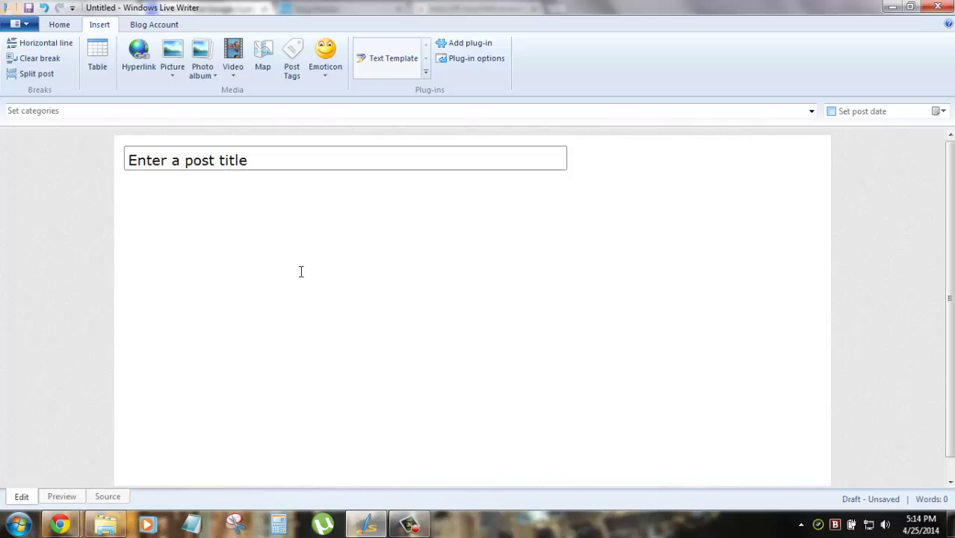
{"action": "type", "text": "dlasjdjalksdjasjdlasjdkl"}
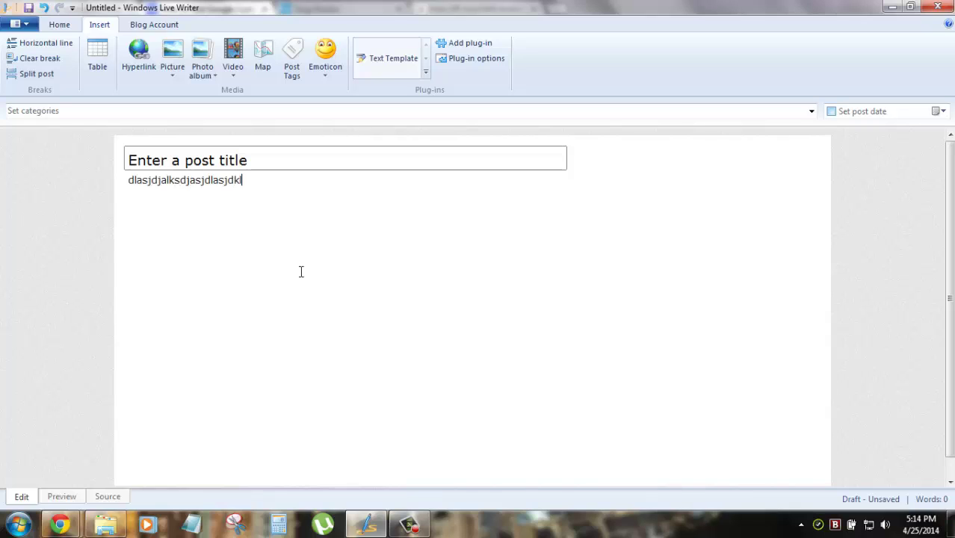
{"action": "key", "text": "ctrl+a"}
{"action": "key", "text": "ctrl+c"}
{"action": "key", "text": "Right"}
{"action": "key", "text": "ctrl+v"}
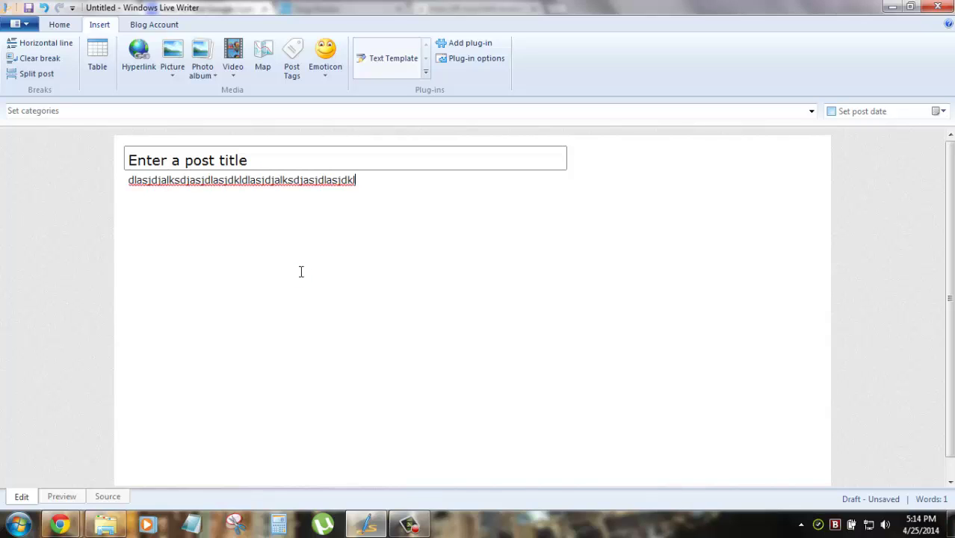
{"action": "key", "text": "ctrl+v"}
{"action": "key", "text": "ctrl+v"}
{"action": "key", "text": "ctrl+v"}
{"action": "key", "text": "ctrl+v"}
{"action": "key", "text": "ctrl+v"}
{"action": "key", "text": "ctrl+v"}
{"action": "key", "text": "ctrl+v"}
{"action": "key", "text": "ctrl+v"}
{"action": "key", "text": "ctrl+v"}
{"action": "key", "text": "ctrl+v"}
{"action": "key", "text": "ctrl+v"}
{"action": "key", "text": "ctrl+v"}
{"action": "key", "text": "ctrl+v"}
Copy the whole filler text and paste it repeatedly to build two long paragraphs
{"action": "key", "text": "ctrl+a"}
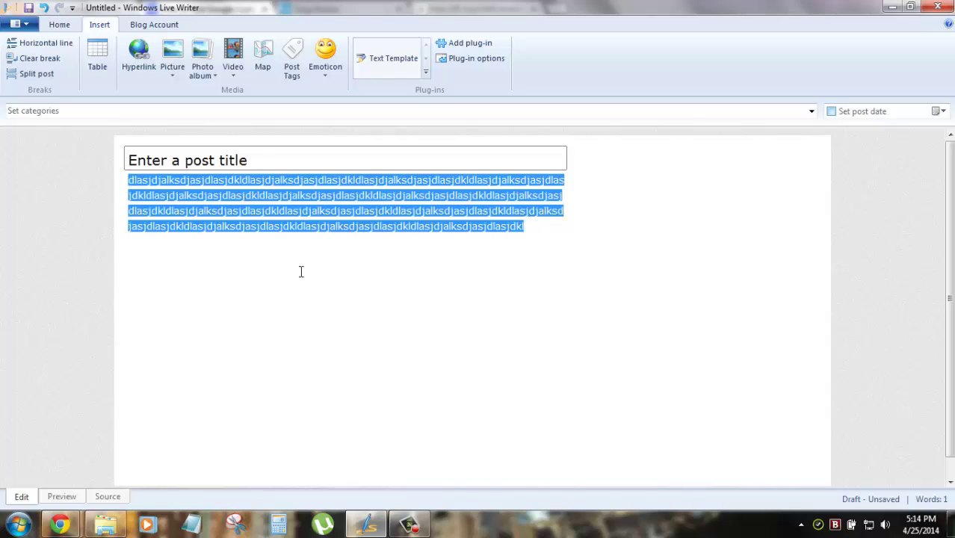
{"action": "key", "text": "Right"}
{"action": "key", "text": "ctrl+v"}
{"action": "key", "text": "ctrl+v"}
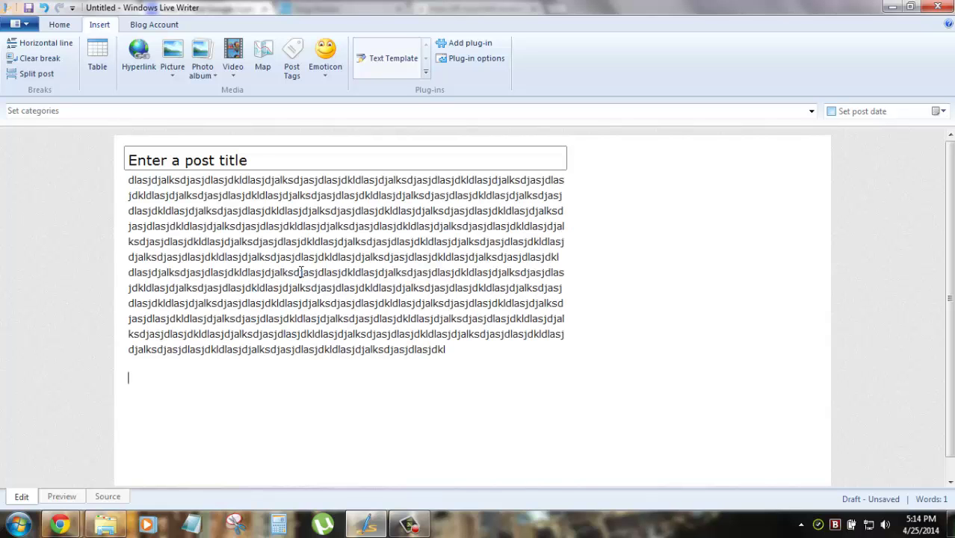
{"action": "key", "text": "ctrl+v"}
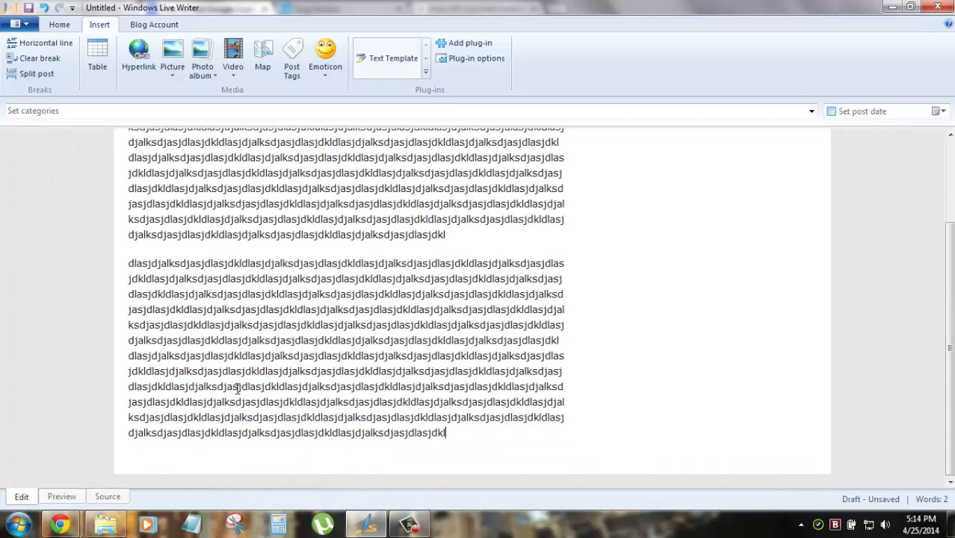
Insert the "Recent Posts Label" text template at the start of the second filler paragraph
{"action": "left_click", "coordinate": [131, 262]}
{"action": "left_click", "coordinate": [388, 59]}
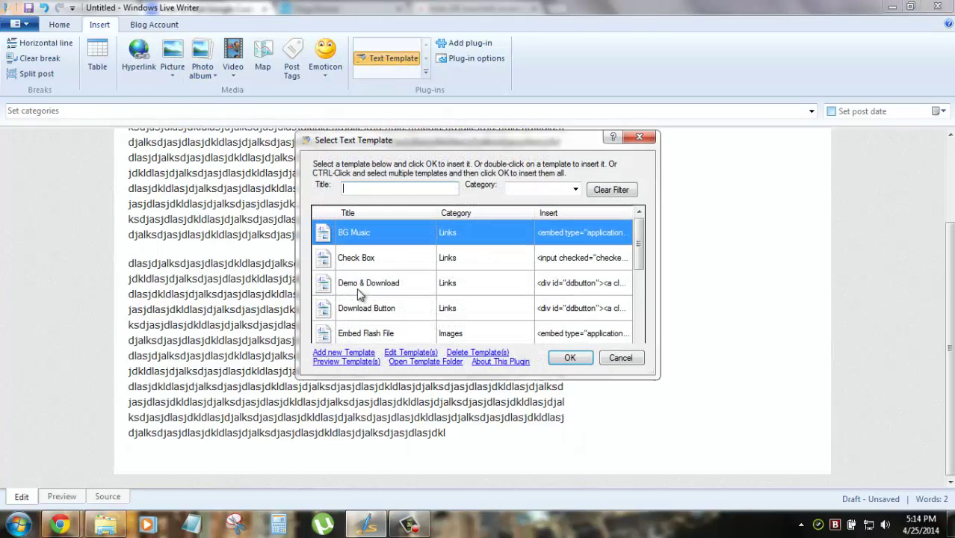
{"action": "left_click", "coordinate": [359, 293]}
{"action": "scroll", "coordinate": [467, 295], "scroll_direction": "down", "scroll_amount": 5}
{"action": "left_click", "coordinate": [395, 233]}
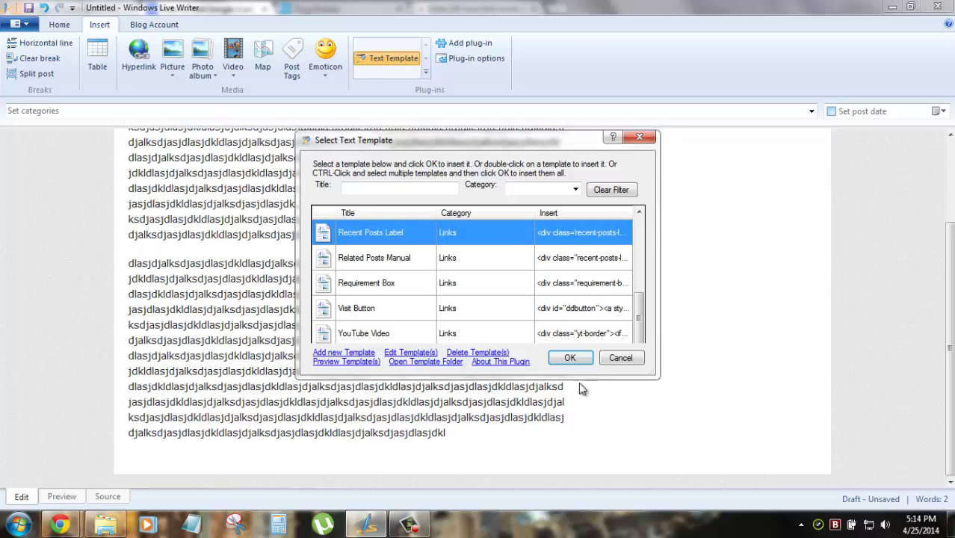
{"action": "left_click", "coordinate": [569, 358]}
{"action": "scroll", "coordinate": [441, 299], "scroll_direction": "down", "scroll_amount": 2}
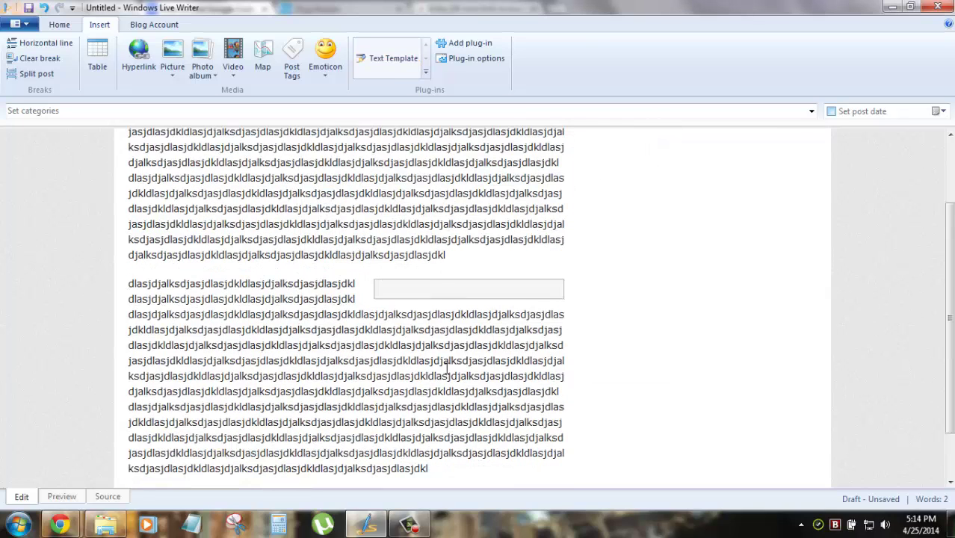
In the HTML source, set the recent-posts script's label to "Tricks" and max-results to 10, and return to the editing view
{"action": "left_click", "coordinate": [110, 498]}
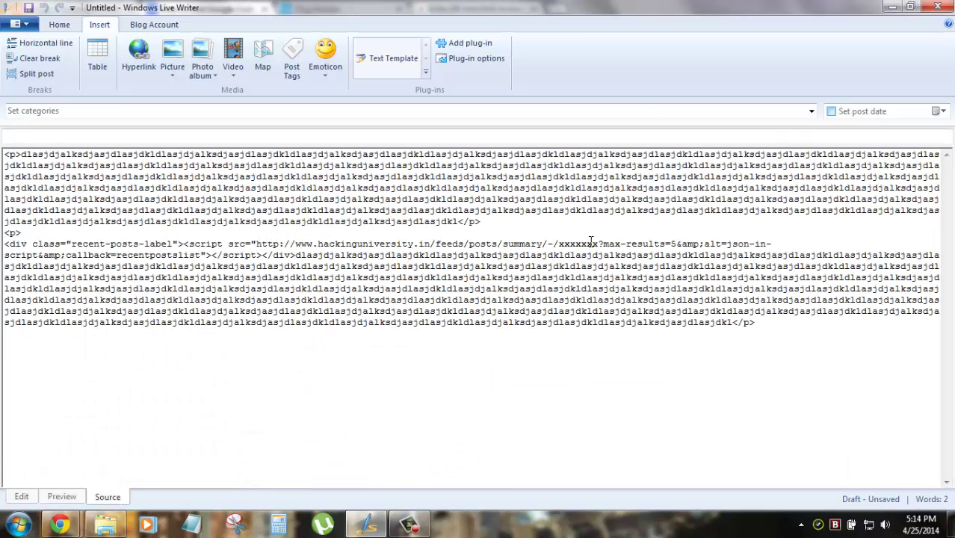
{"action": "double_click", "coordinate": [566, 244]}
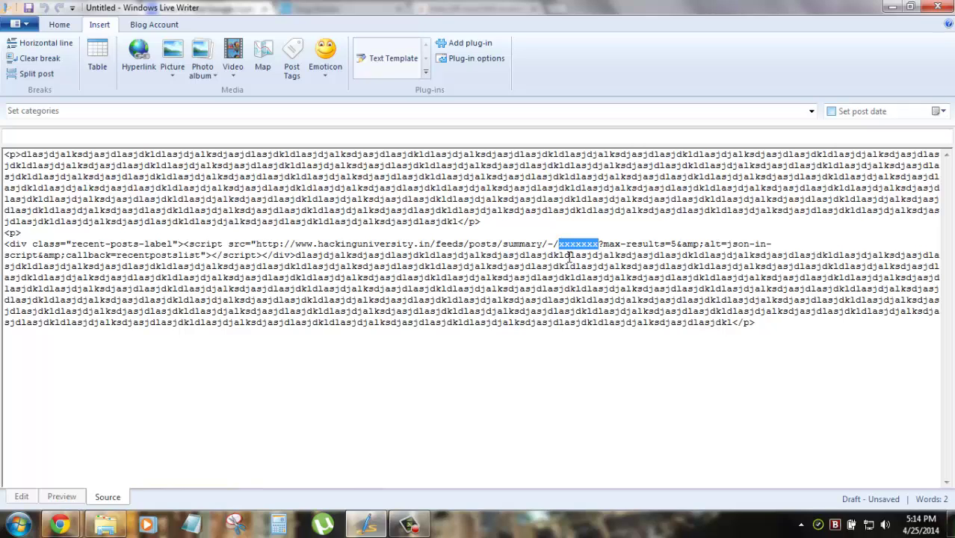
{"action": "type", "text": "Tricks"}
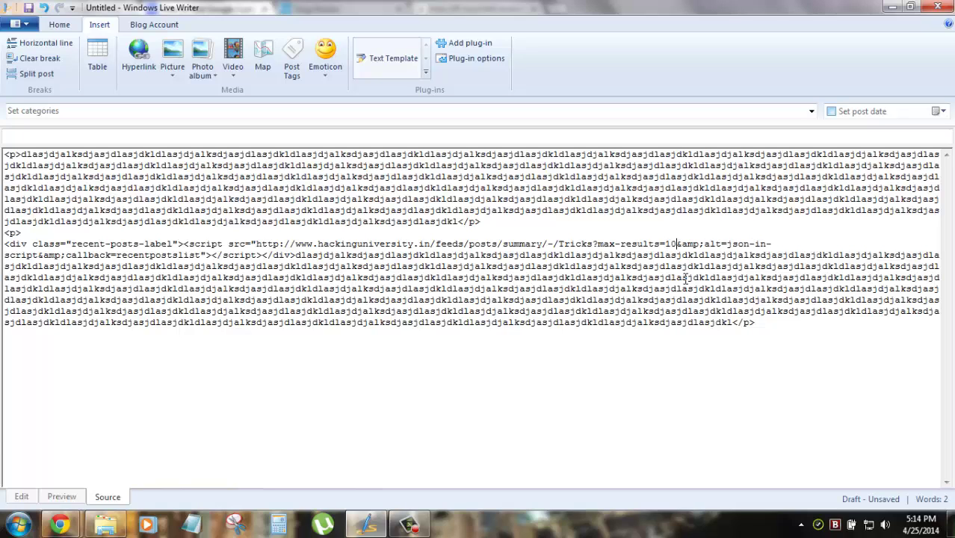
{"action": "left_click", "coordinate": [21, 497]}
{"action": "scroll", "coordinate": [521, 300], "scroll_direction": "down", "scroll_amount": 2}
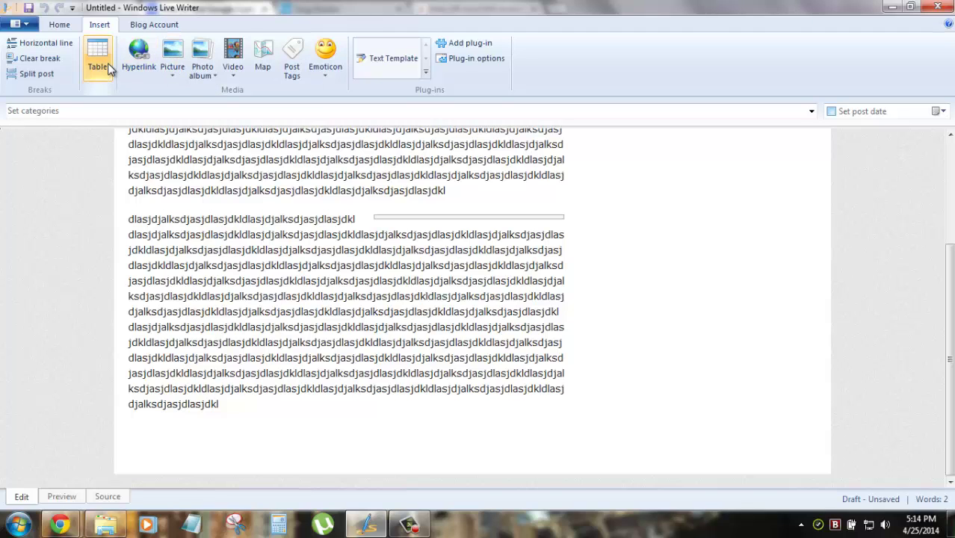
Switch to the browser, open the blog's "Best Tips to Increase your Google AdSense CPC & Income" post and examine its boxed related links
{"action": "left_click", "coordinate": [55, 530]}
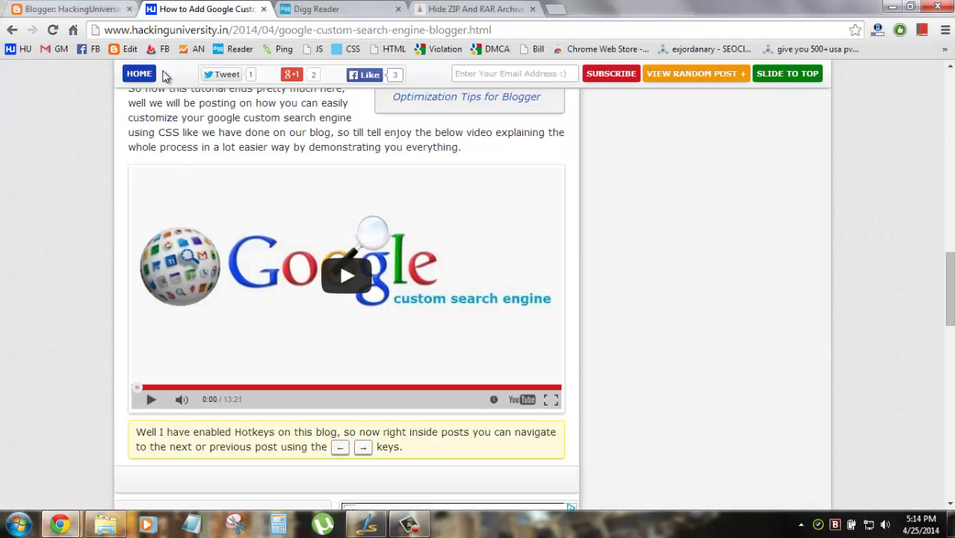
{"action": "left_click", "coordinate": [140, 189]}
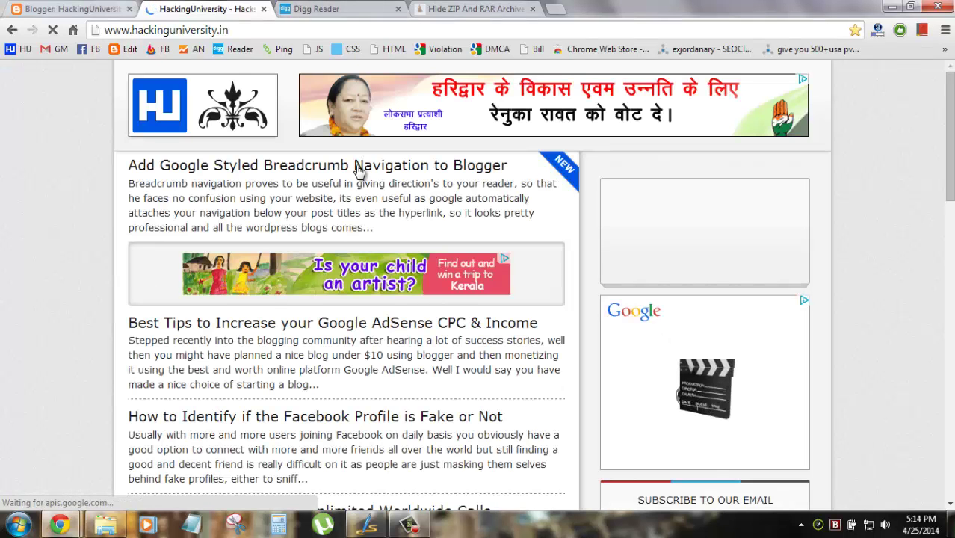
{"action": "left_click", "coordinate": [354, 326]}
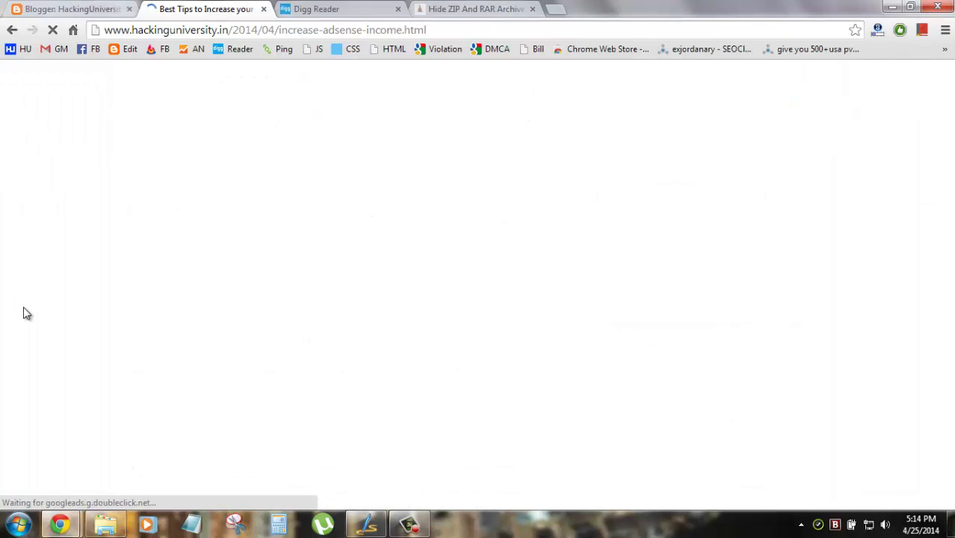
{"action": "scroll", "coordinate": [24, 306], "scroll_direction": "down", "scroll_amount": 6}
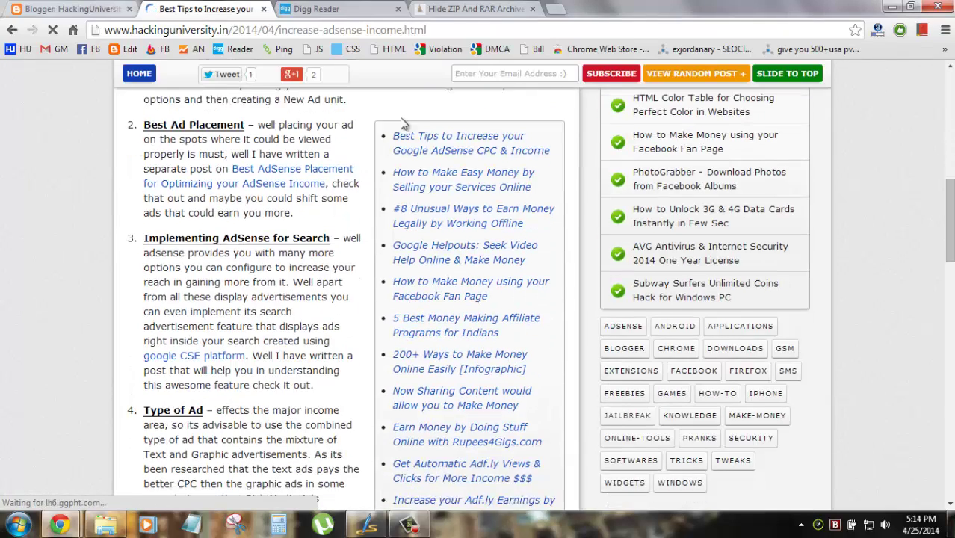
{"action": "scroll", "coordinate": [299, 450], "scroll_direction": "down", "scroll_amount": 1}
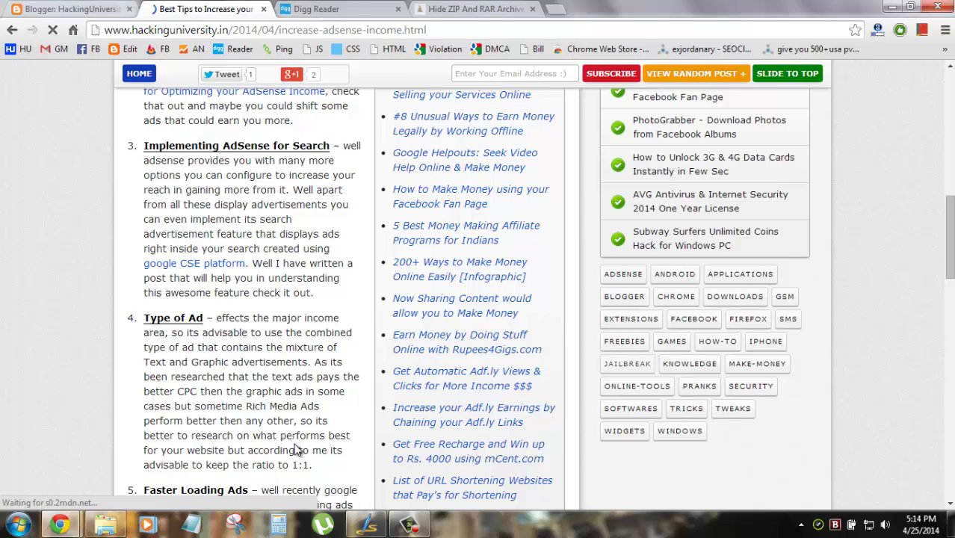
Return to Windows Live Writer and clear the entire body of the draft post
{"action": "left_click", "coordinate": [366, 525]}
{"action": "scroll", "coordinate": [402, 359], "scroll_direction": "up", "scroll_amount": 3}
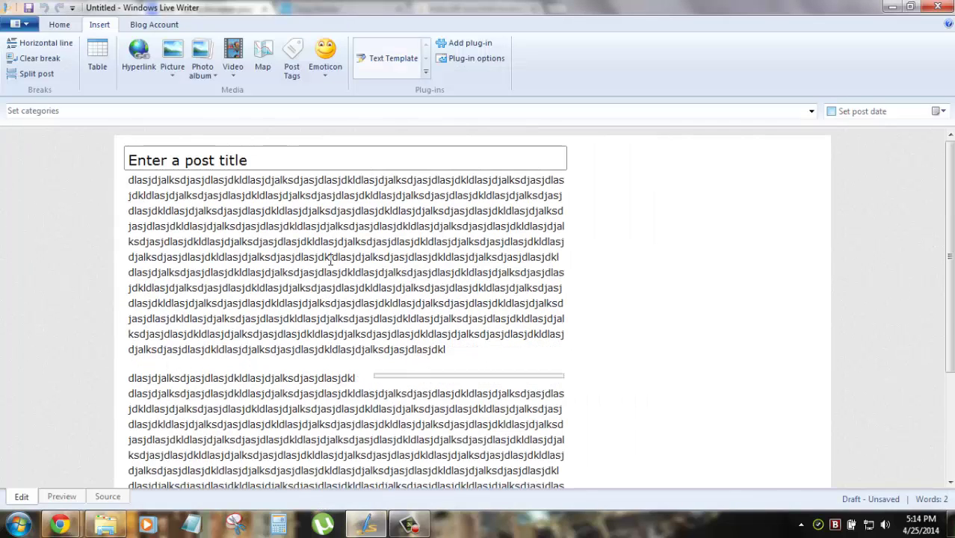
{"action": "key", "text": "ctrl+a"}
{"action": "key", "text": "Delete"}
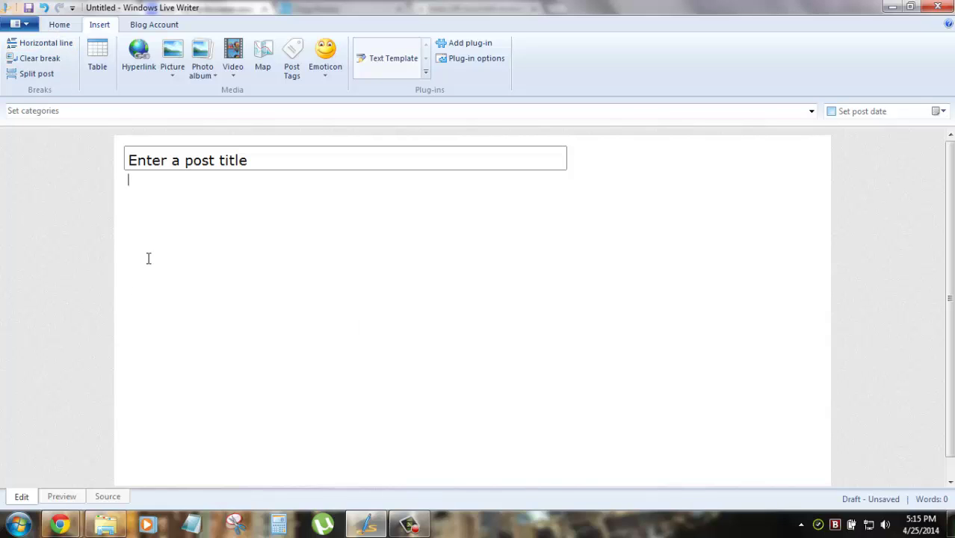
Write "Hmm okz I am a fellow reader @ HackingUniversity and I just love reading posts from this awesome blog :)" in the post body
{"action": "type", "text": "hmmm"}
{"action": "key", "text": "BackSpace"}
{"action": "key", "text": "BackSpace"}
{"action": "key", "text": "BackSpace"}
{"action": "key", "text": "BackSpace"}
{"action": "type", "text": "Hmm okz I am"}
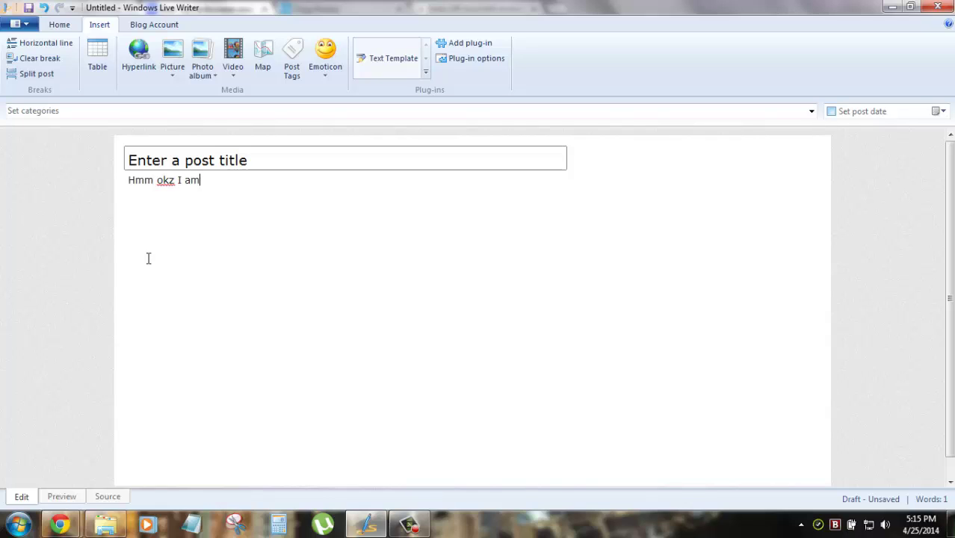
{"action": "type", "text": " a fellow "}
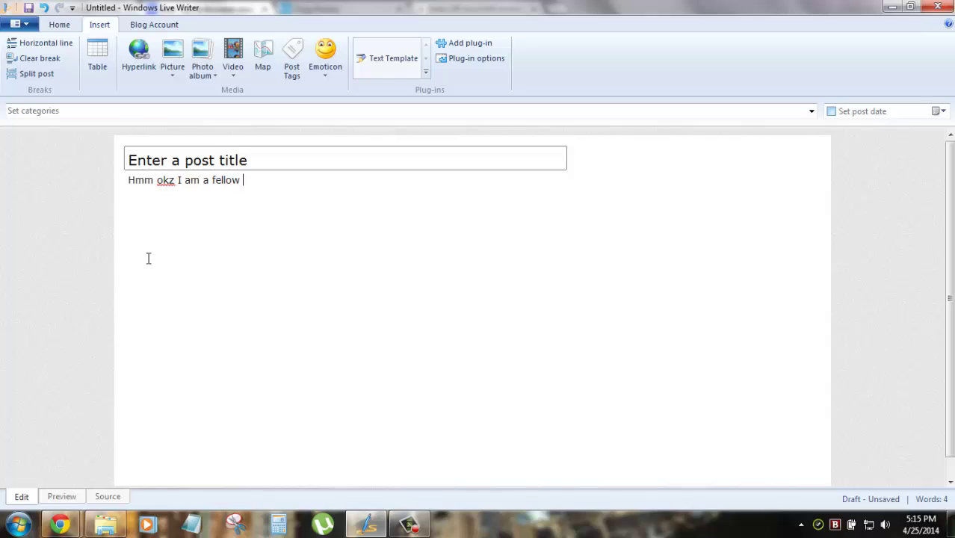
{"action": "type", "text": "reader @ HackingU"}
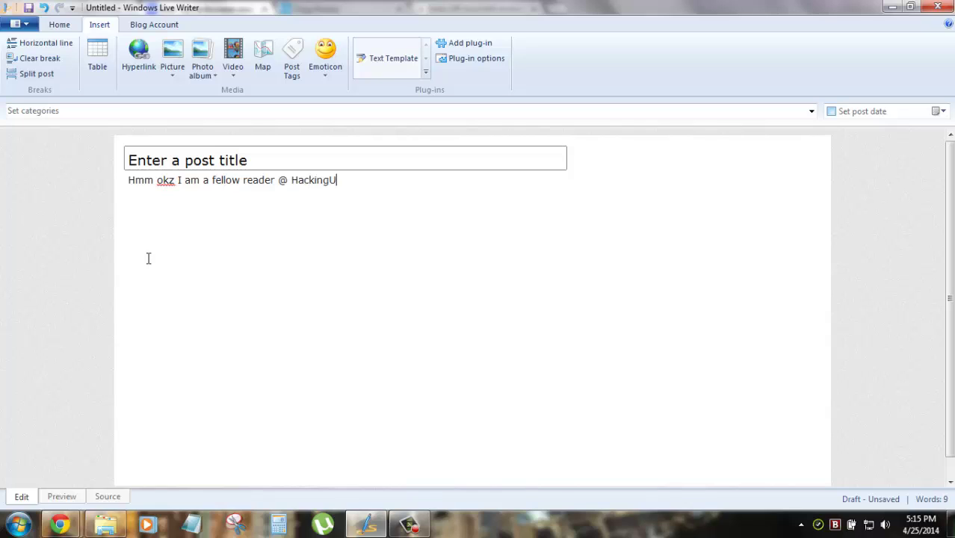
{"action": "type", "text": "niversity and I "}
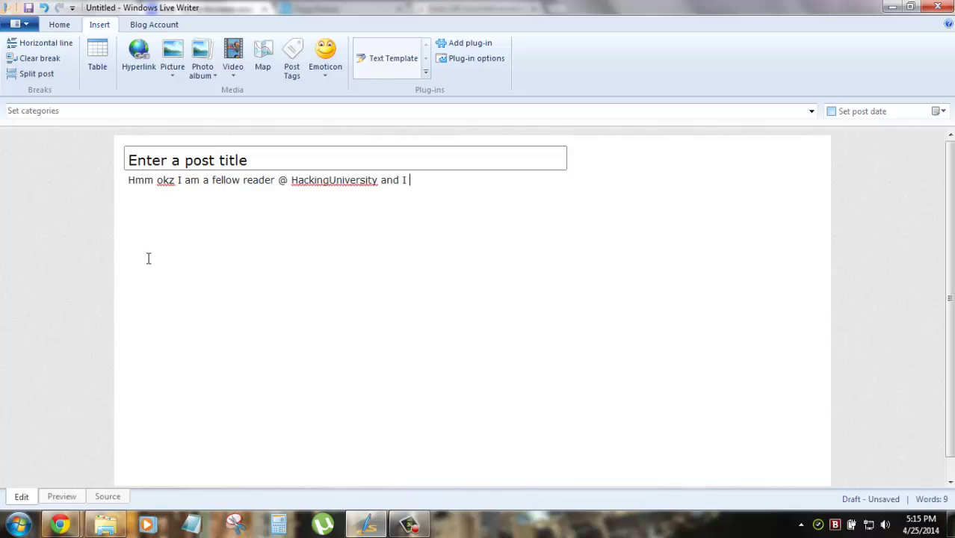
{"action": "type", "text": "just love "}
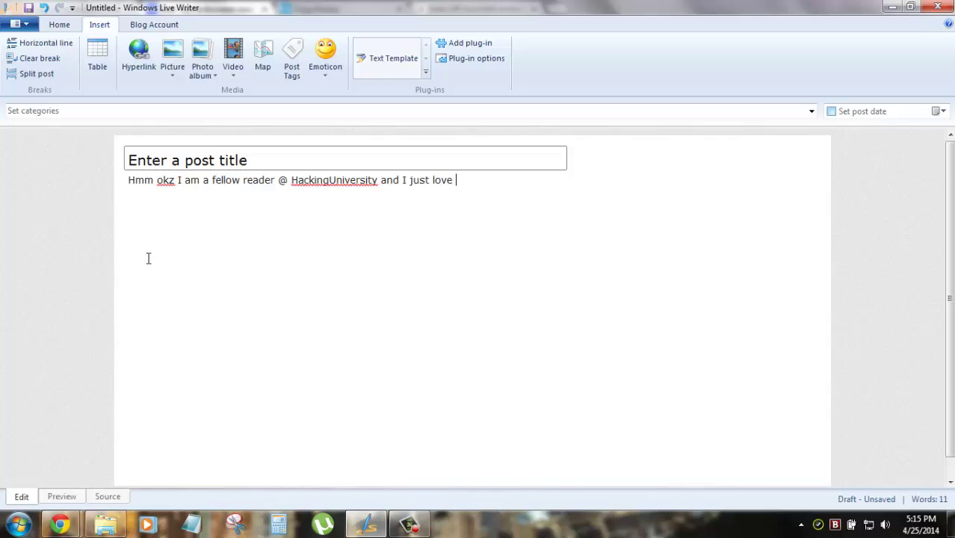
{"action": "type", "text": "reading posts fro"}
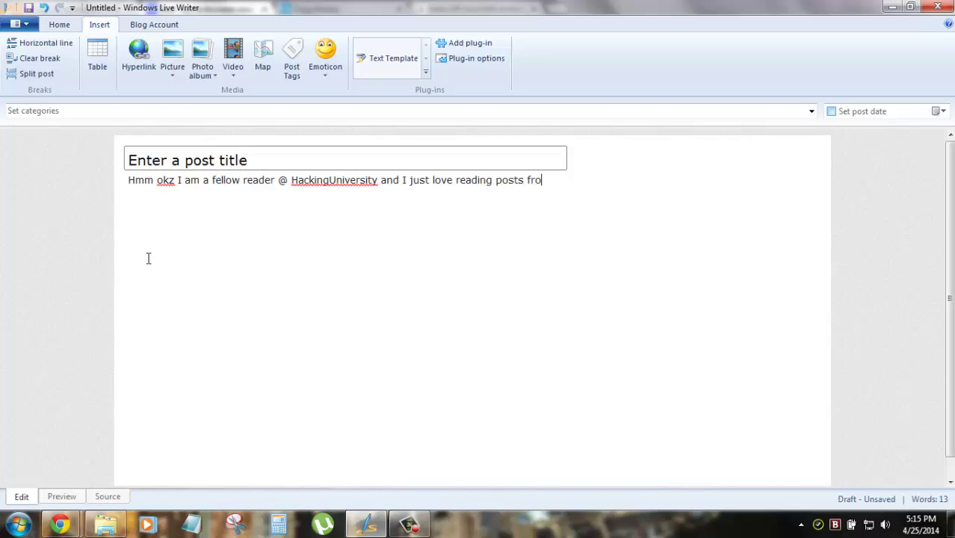
{"action": "type", "text": "m this awesome blog :)"}
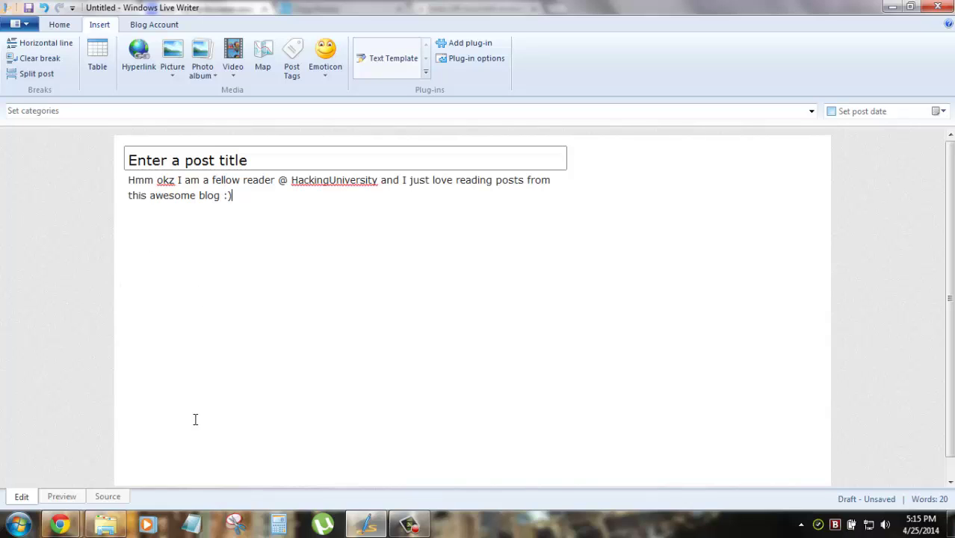
Make the word "HackingUniversity" in the post body bold
{"action": "double_click", "coordinate": [352, 185]}
{"action": "key", "text": "ctrl+b"}
{"action": "key", "text": "ctrl+Home"}
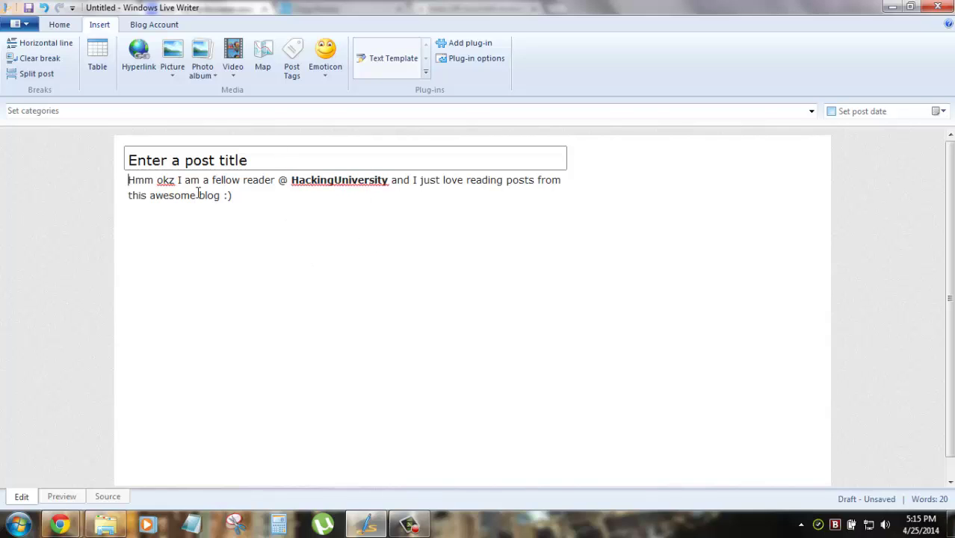
Make the words "awesome blog" in the post body bold and italic
{"action": "left_click", "coordinate": [153, 196]}
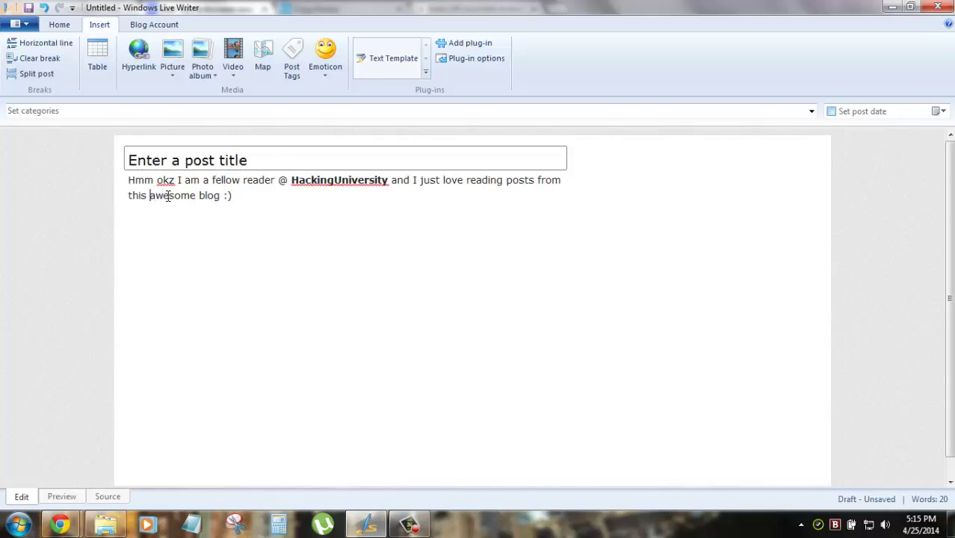
{"action": "key", "text": "ctrl+b"}
{"action": "key", "text": "ctrl+i"}
{"action": "left_click", "coordinate": [214, 195]}
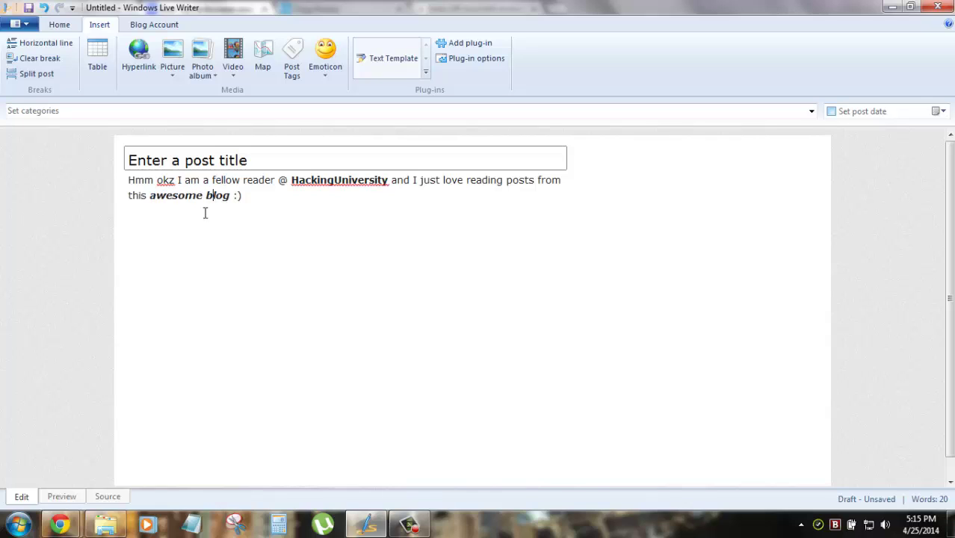
{"action": "double_click", "coordinate": [165, 183]}
{"action": "left_click", "coordinate": [181, 182]}
{"action": "left_click_drag", "start_coordinate": [243, 181], "coordinate": [276, 182]}
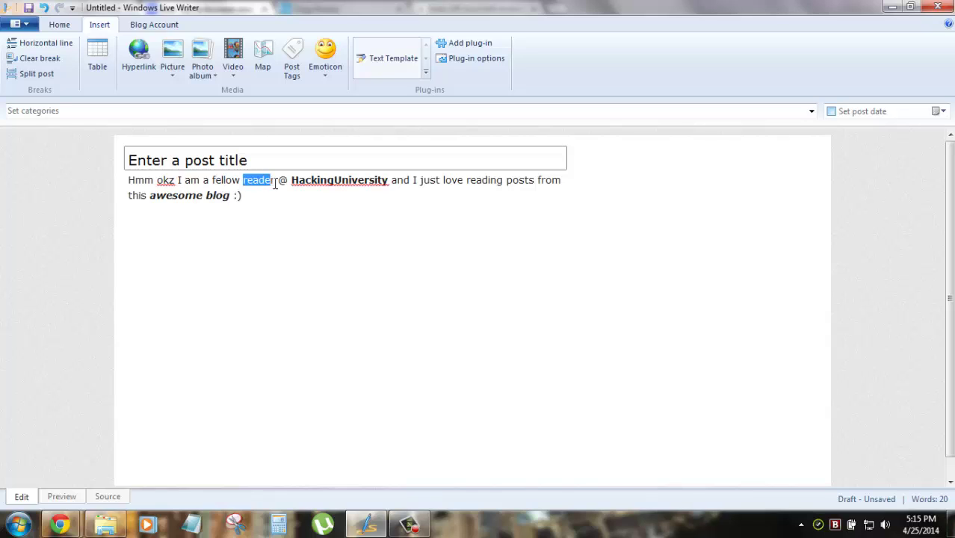
{"action": "type", "text": "dlasjdjalksdjasjdlasjdkldlasjdjalksdjasjdlasjdkldlasjdjalksdjasjdlasjdkldlasjdjalksdjasjdlasjdkldlasjdjalksdjasjdlasjdkldlasjdjalksdjasjdlasjdkldlasjdjalksdjasjdlasjdkldlasjdjalksdjasjdlasjdkldlasjdjalksdjasjdlasjdkldlasjdjalksdjasjdlasjdkldlasjdjalksdjasjdlasjdkldlasjdjalksdjasjdlasjdkldlasjdjalksdjasjdlasjdkldlasjdjalksdjasjdlasjdkldlasjdjalksdjasjdlasjdklreader"}
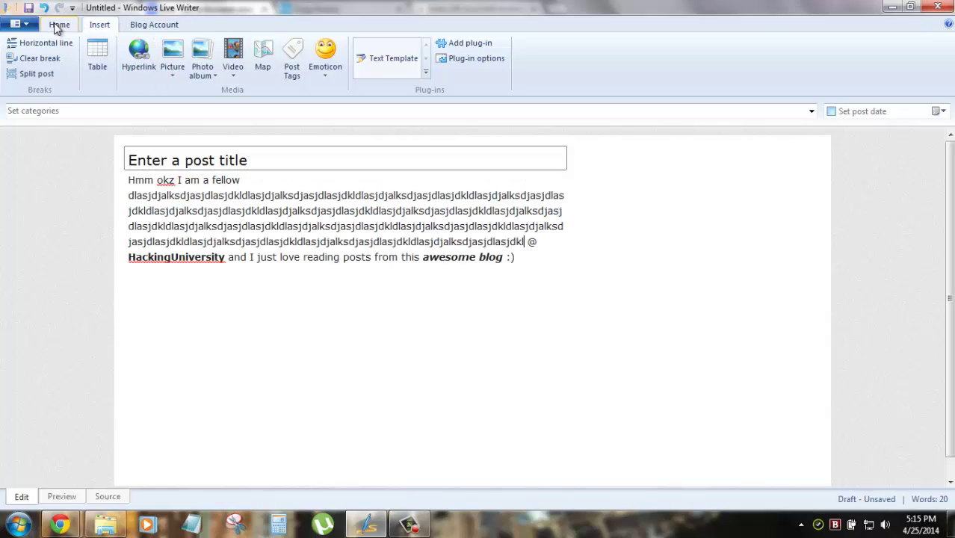
{"action": "key", "text": "ctrl+z"}
{"action": "key", "text": "ctrl+z"}
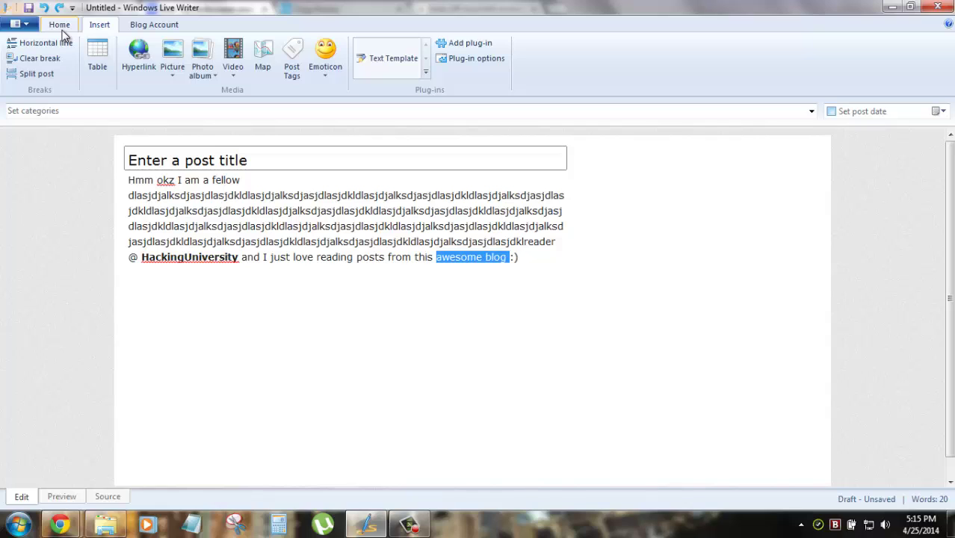
{"action": "left_click", "coordinate": [358, 254]}
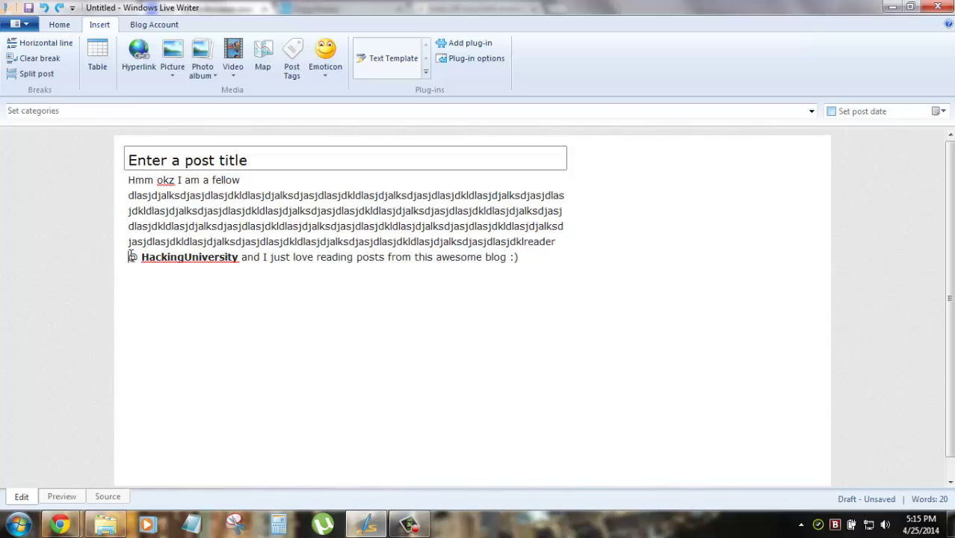
Replace the gibberish text between "a fellow" and "@ HackingUniversity" with the word "reader"
{"action": "left_click_drag", "start_coordinate": [130, 257], "coordinate": [134, 197]}
{"action": "key", "text": "Delete"}
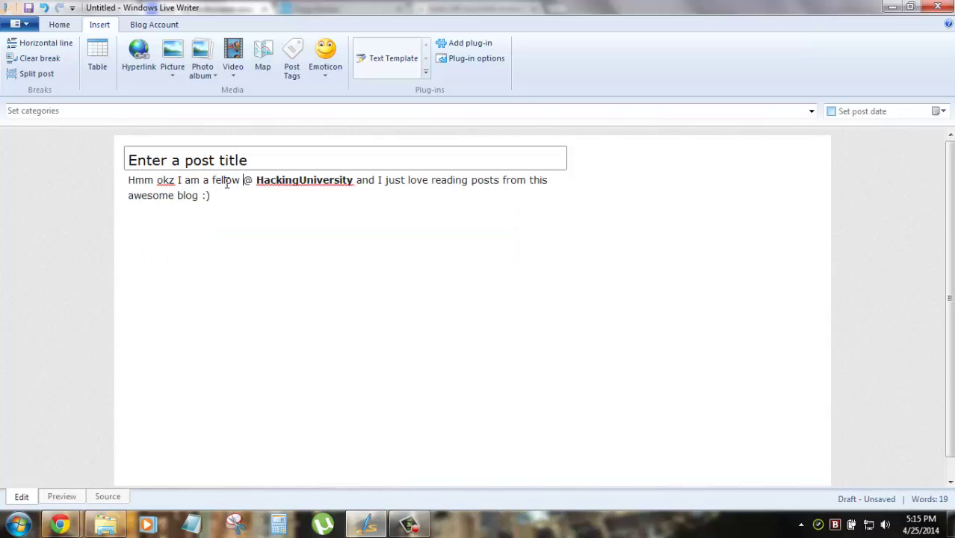
{"action": "type", "text": "reader"}
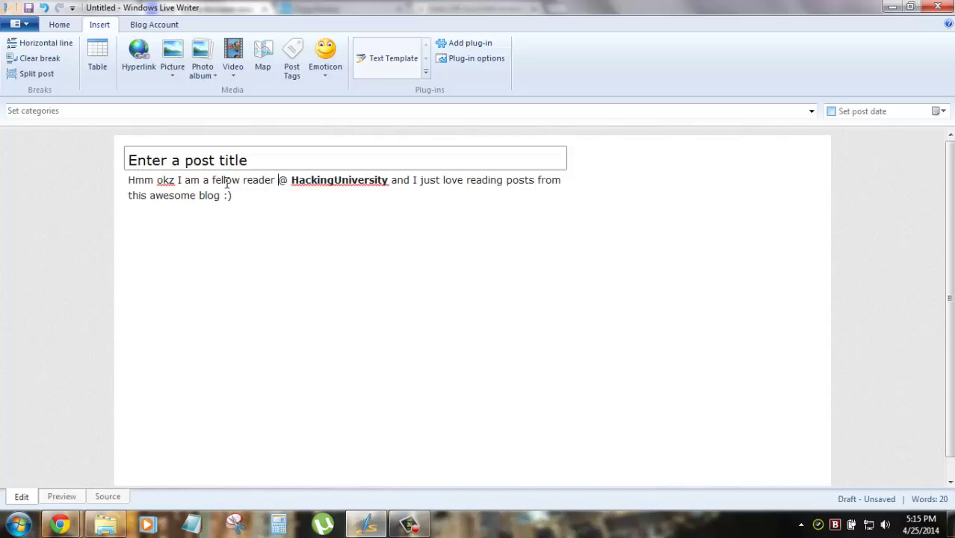
Make the word "reader" in the post body bold and give it a purple font color
{"action": "key", "text": "shift+Left"}
{"action": "key", "text": "shift+Left"}
{"action": "key", "text": "shift+Left"}
{"action": "key", "text": "shift+Left"}
{"action": "key", "text": "shift+Left"}
{"action": "key", "text": "shift+Left"}
{"action": "key", "text": "shift+Left"}
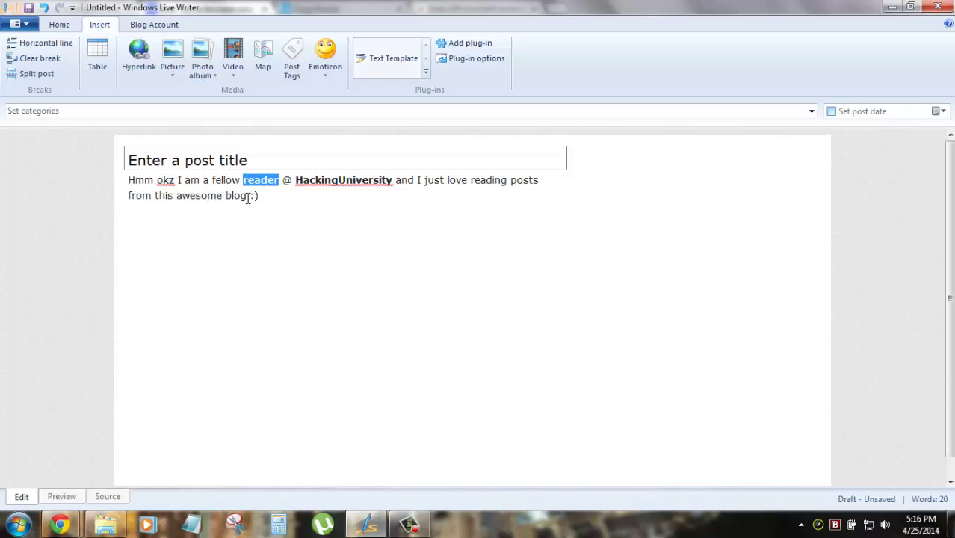
{"action": "left_click", "coordinate": [74, 25]}
{"action": "left_click", "coordinate": [340, 69]}
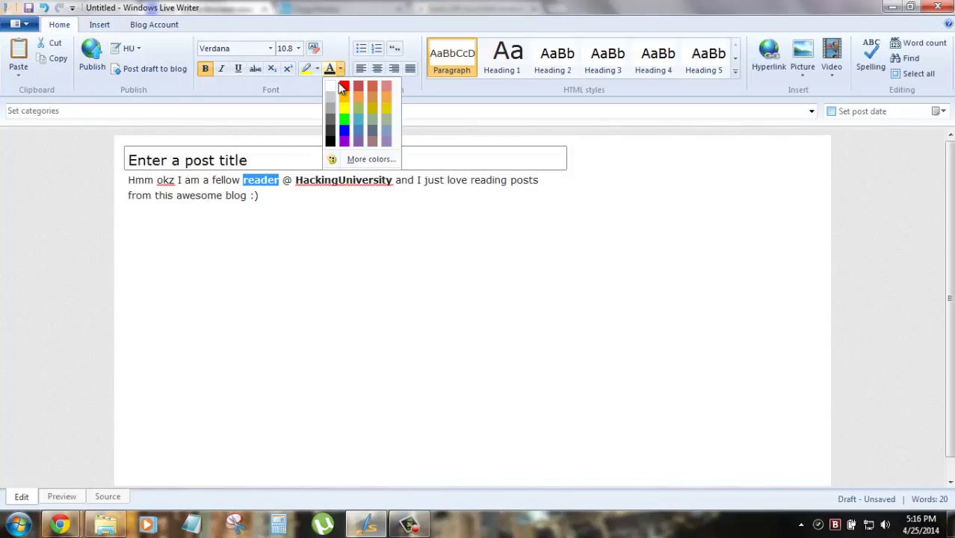
{"action": "left_click", "coordinate": [344, 140]}
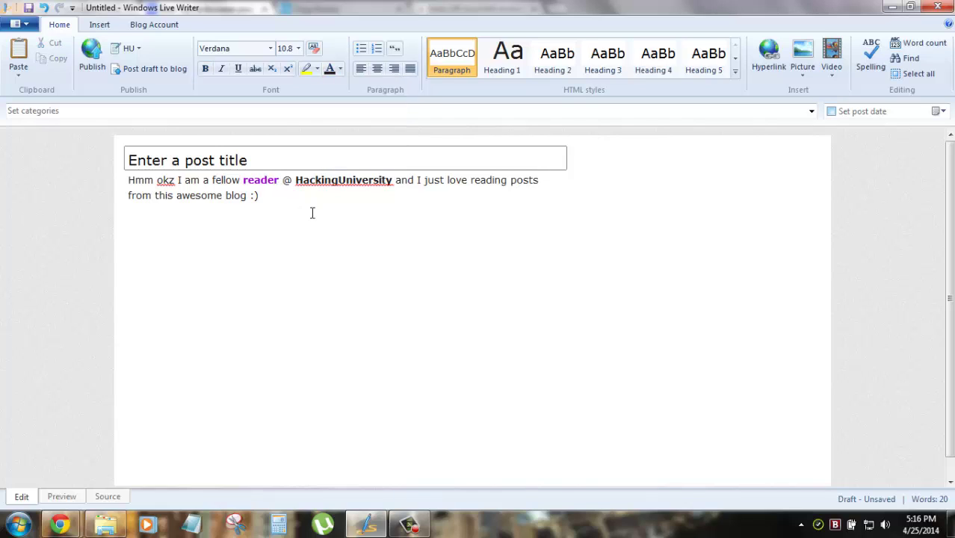
Format the words "awesome blog" as bold italic text in red
{"action": "left_click_drag", "start_coordinate": [177, 196], "coordinate": [248, 196]}
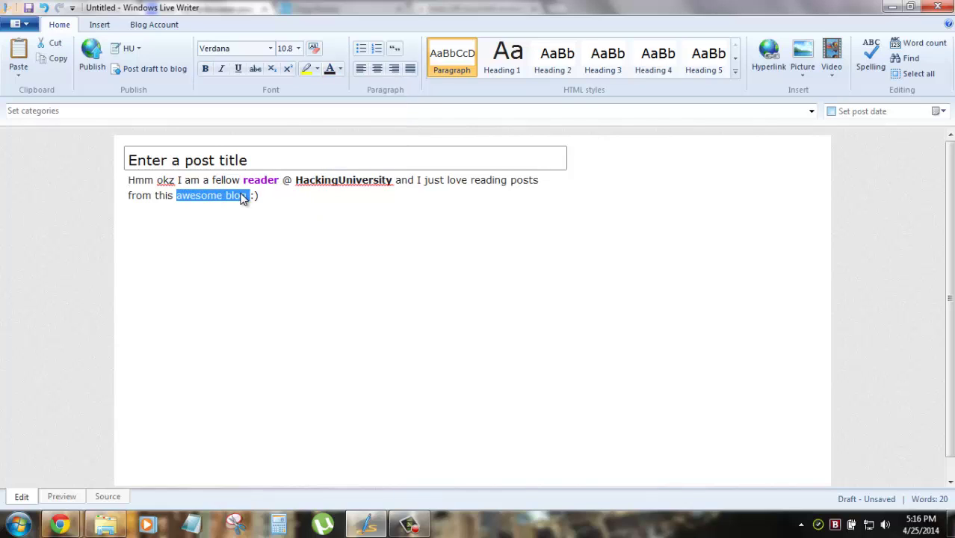
{"action": "key", "text": "ctrl+b"}
{"action": "key", "text": "ctrl+i"}
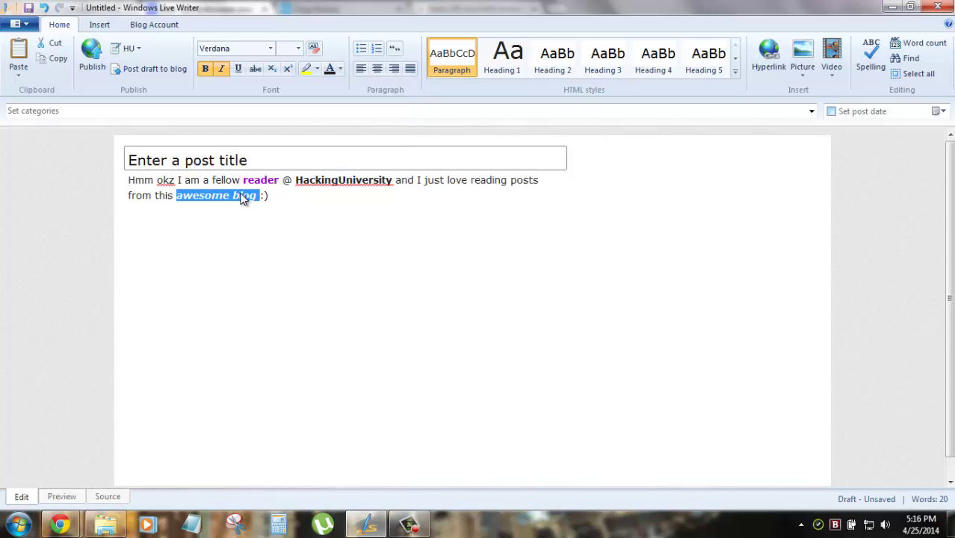
{"action": "left_click", "coordinate": [341, 68]}
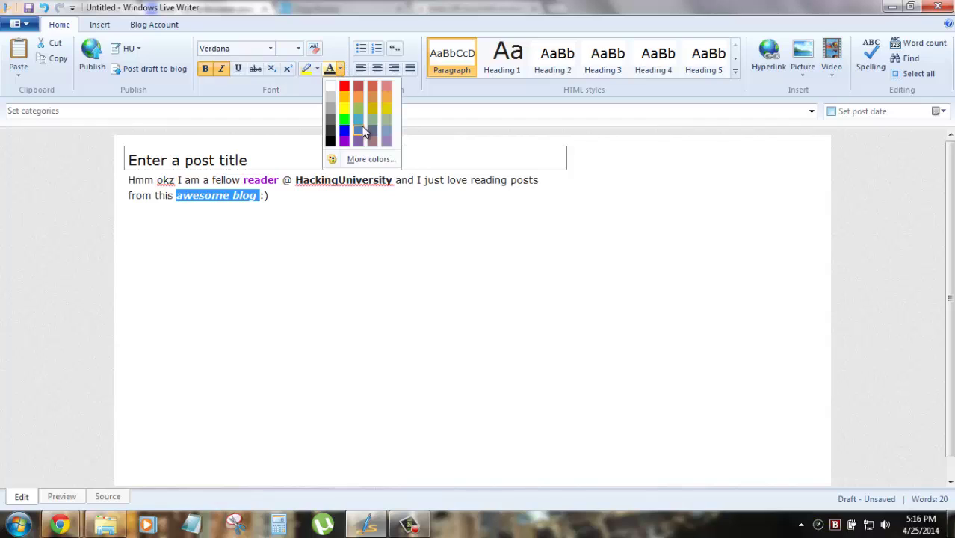
{"action": "left_click", "coordinate": [344, 86]}
Copy the entire HTML source of the formatted post and return to the editing view
{"action": "left_click_drag", "start_coordinate": [290, 200], "coordinate": [126, 183]}
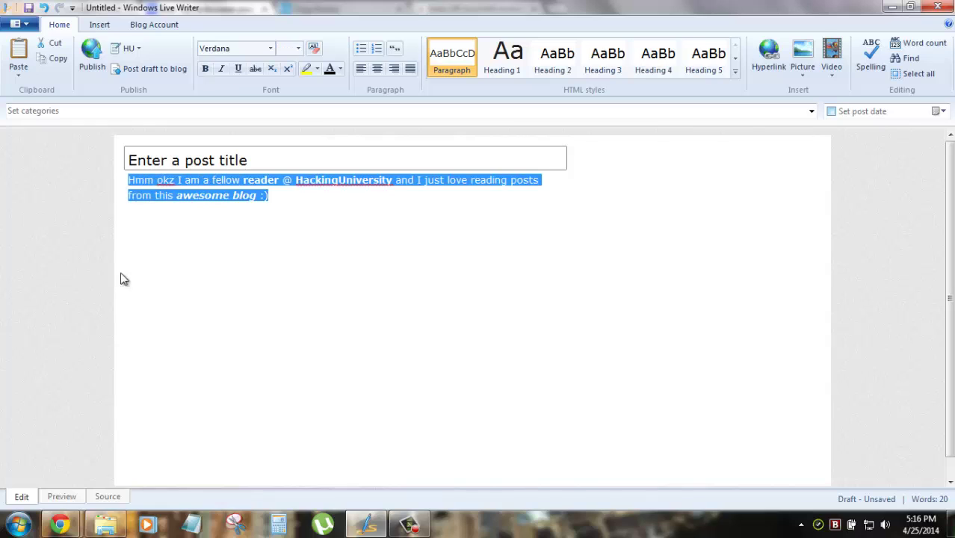
{"action": "left_click", "coordinate": [108, 498]}
{"action": "left_click", "coordinate": [150, 183]}
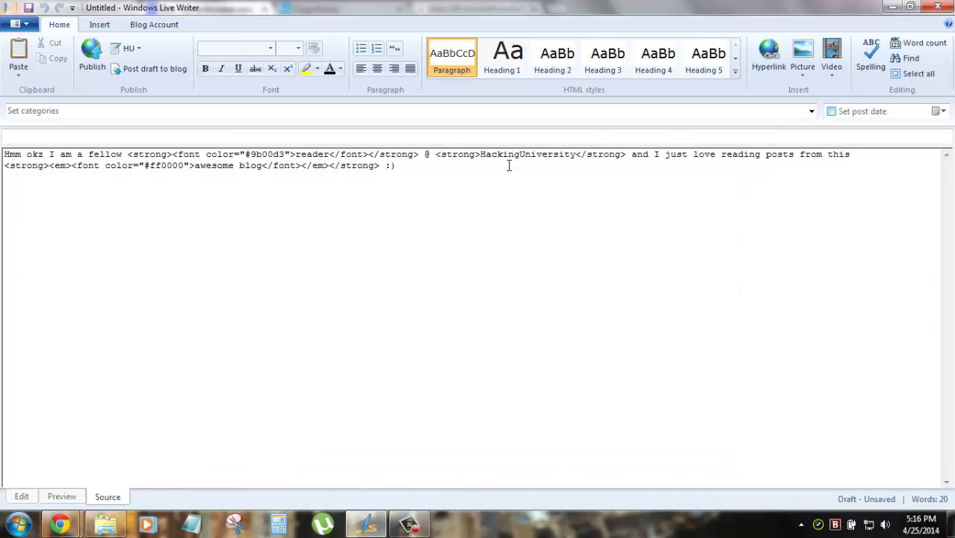
{"action": "key", "text": "ctrl+a"}
{"action": "key", "text": "ctrl+c"}
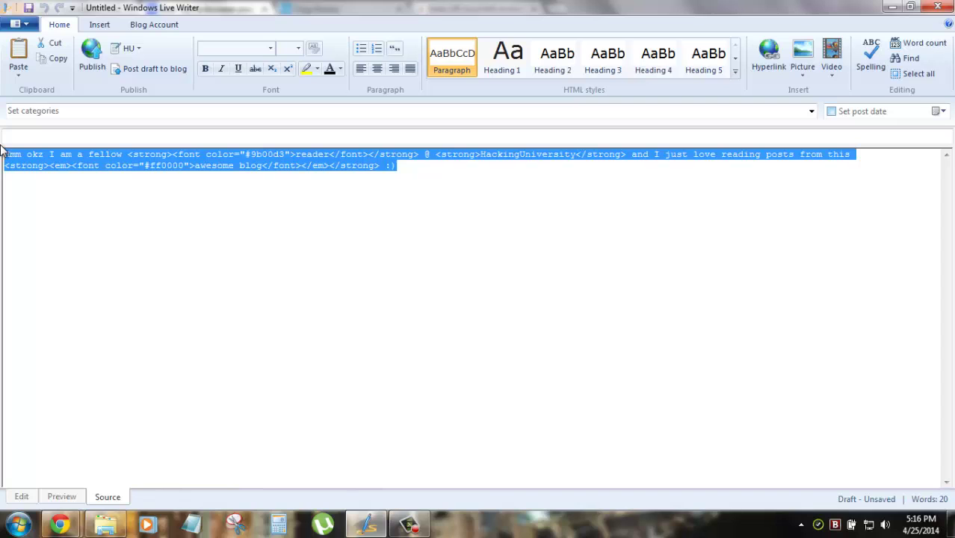
{"action": "left_click", "coordinate": [22, 497]}
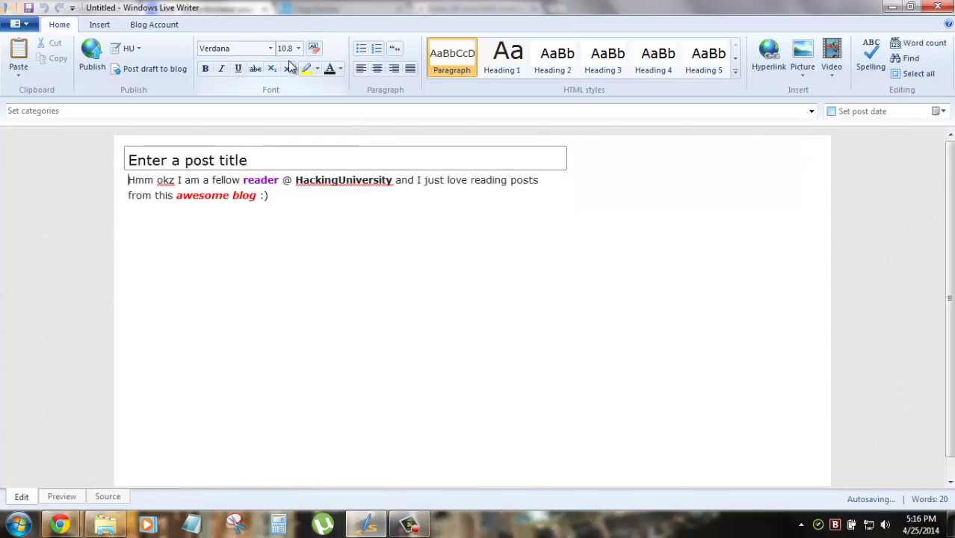
Start a new template in the Text Template plug-in and title it "Demo Lines"
{"action": "left_click", "coordinate": [99, 24]}
{"action": "left_click", "coordinate": [382, 67]}
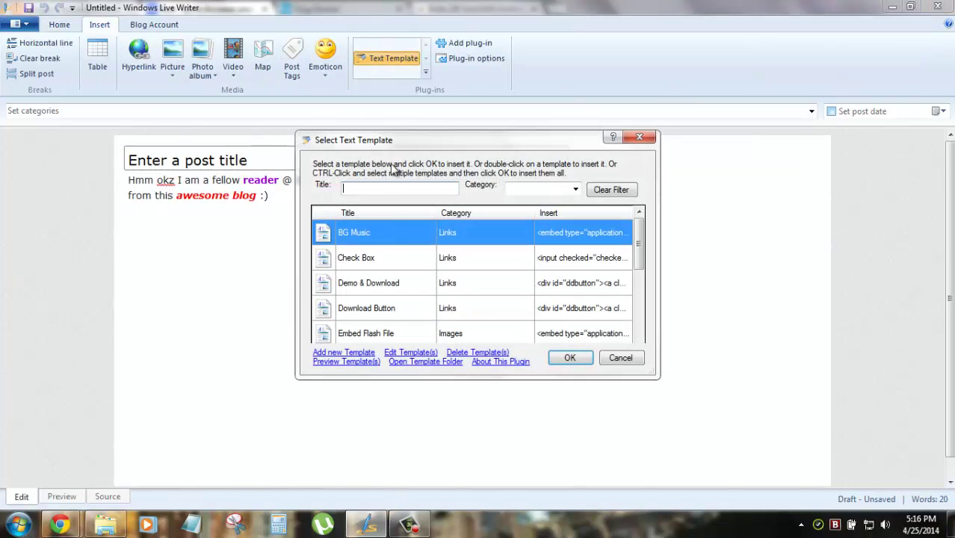
{"action": "left_click", "coordinate": [359, 353]}
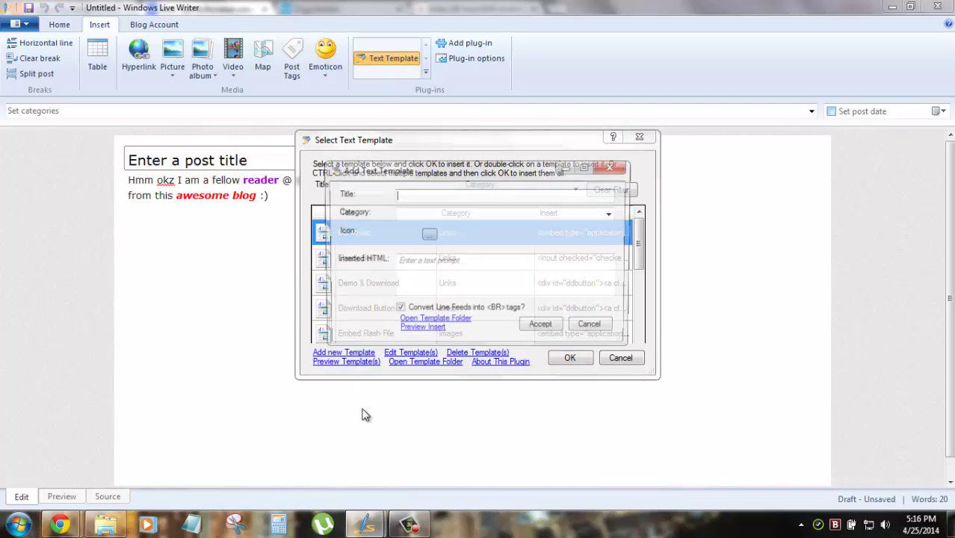
{"action": "left_click", "coordinate": [416, 196]}
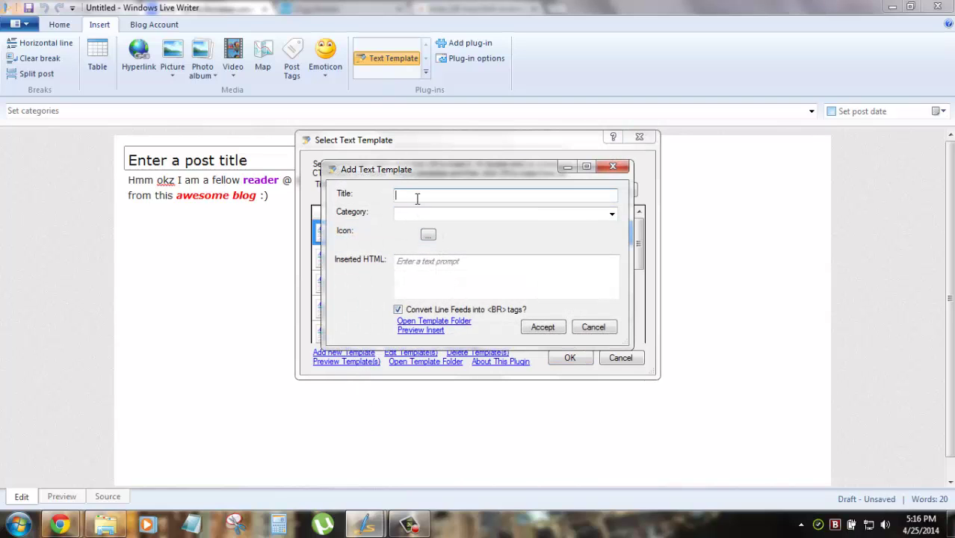
{"action": "type", "text": "Demo T"}
{"action": "type", "text": "ines"}
{"action": "left_click_drag", "start_coordinate": [453, 196], "coordinate": [360, 192]}
{"action": "key", "text": "BackSpace"}
{"action": "key", "text": "ctrl+z"}
{"action": "left_click", "coordinate": [501, 195]}
{"action": "left_click_drag", "start_coordinate": [453, 196], "coordinate": [380, 194]}
Paste the copied HTML as the template's inserted HTML and save it as Demo Lines.xml in the TextTemplates folder
{"action": "left_click", "coordinate": [440, 284]}
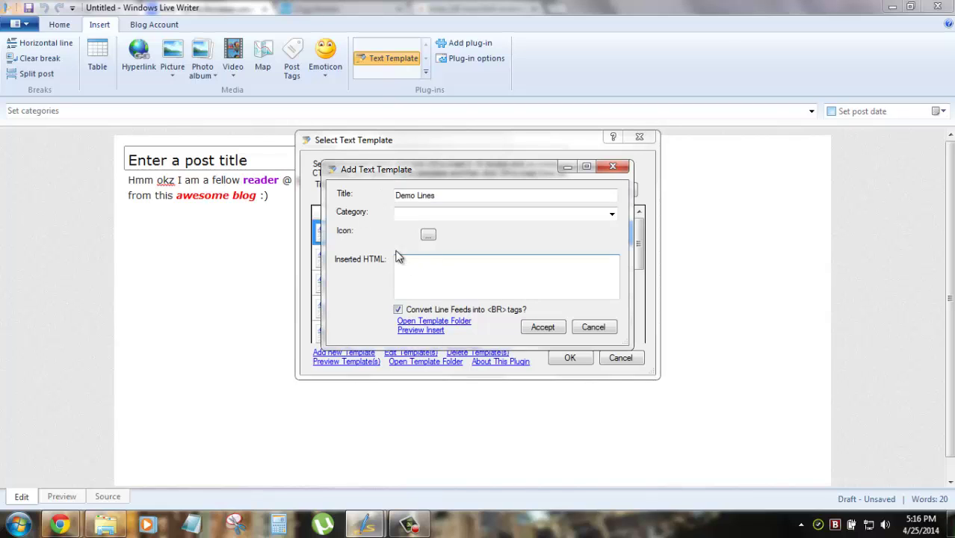
{"action": "key", "text": "ctrl+v"}
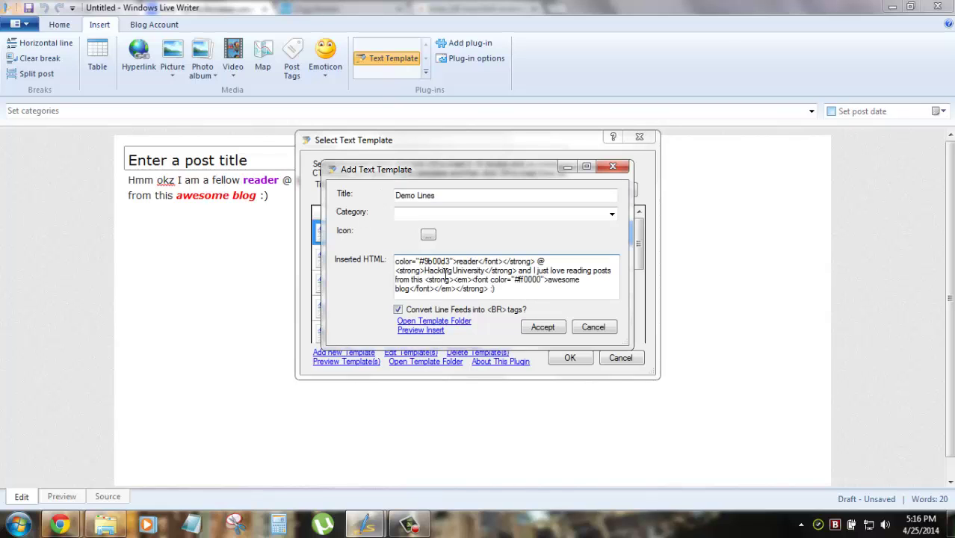
{"action": "left_click", "coordinate": [540, 328]}
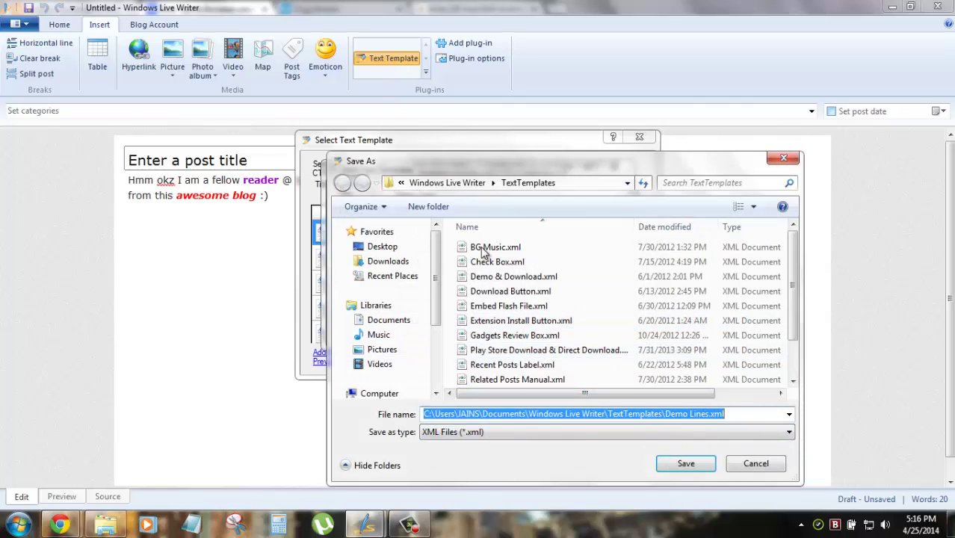
{"action": "left_click_drag", "start_coordinate": [797, 249], "coordinate": [724, 412]}
{"action": "left_click", "coordinate": [697, 464]}
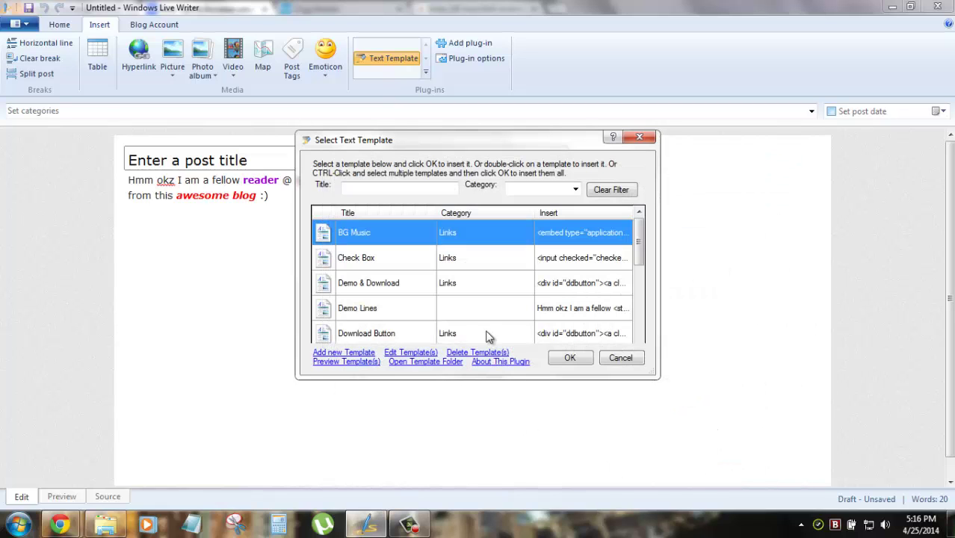
Close the template selection without inserting anything and clear the entire post body
{"action": "left_click", "coordinate": [617, 357]}
{"action": "key", "text": "ctrl+a"}
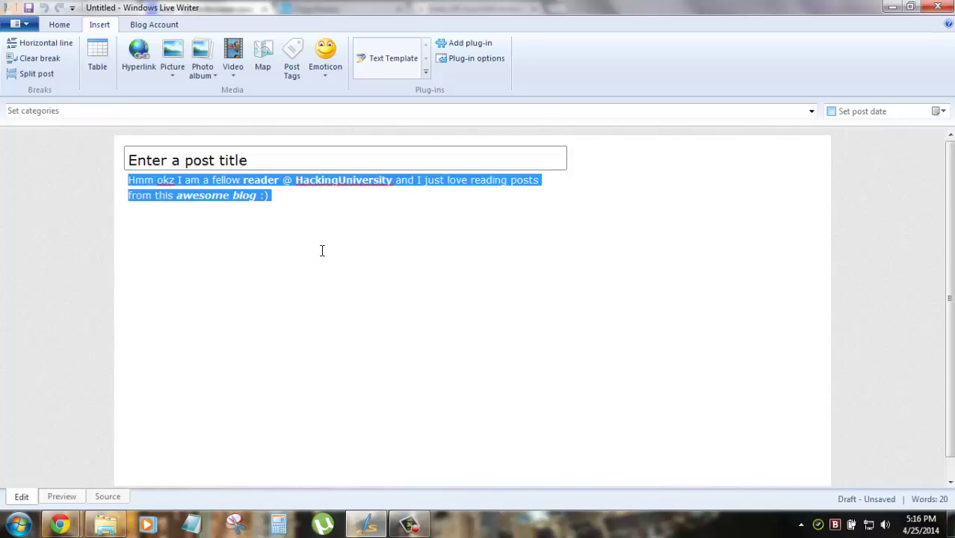
{"action": "key", "text": "Delete"}
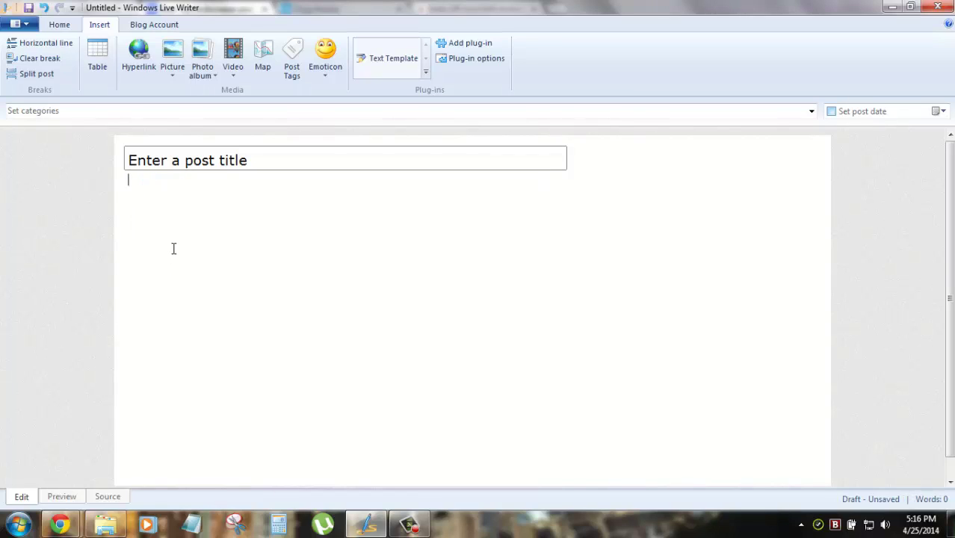
Paste the copied HTML into the post body, then replace it all with one line of random filler text followed by a new line
{"action": "key", "text": "ctrl+v"}
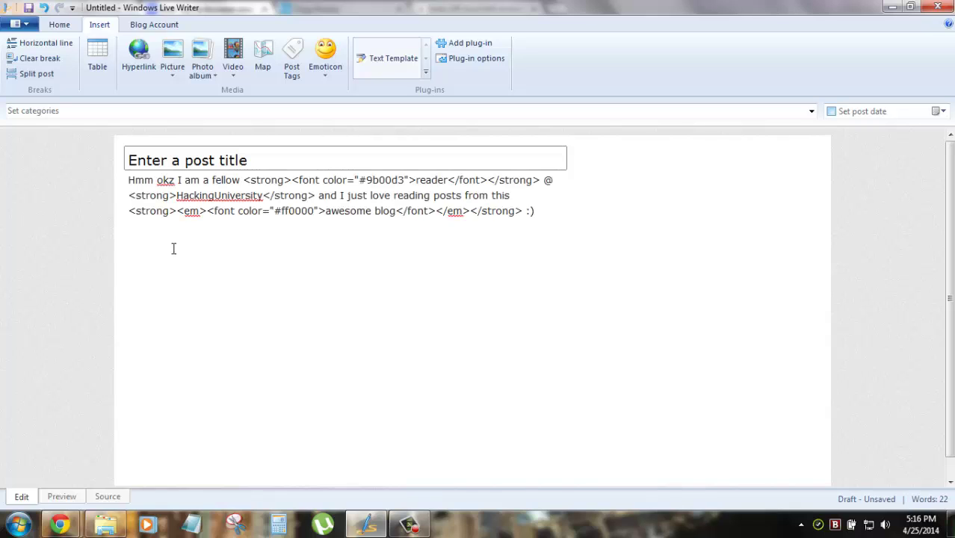
{"action": "key", "text": "ctrl+a"}
{"action": "type", "text": "dnkajsdjkakdkas"}
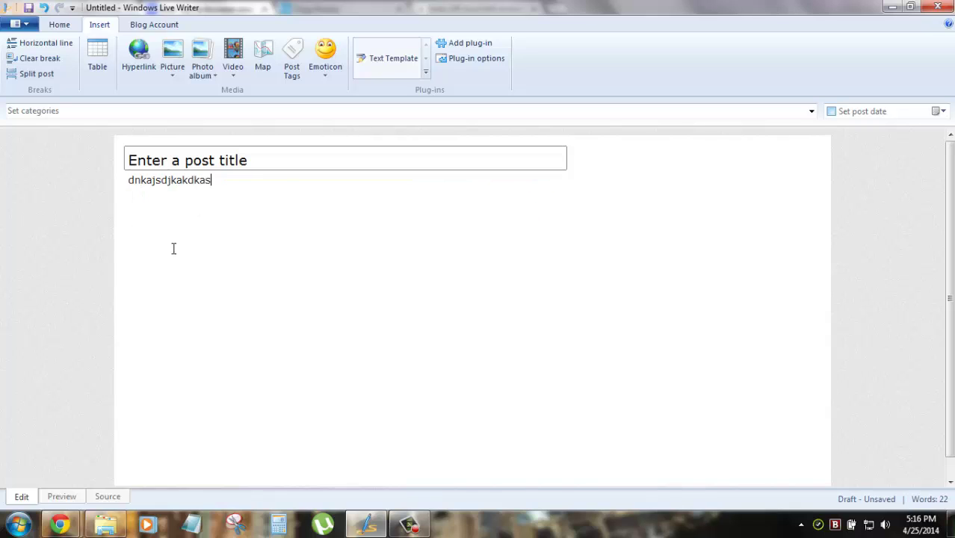
{"action": "type", "text": "dmlkjoijpoasmkdkl;kaskd;lsa;lkasldk;as,d;sadk;asld"}
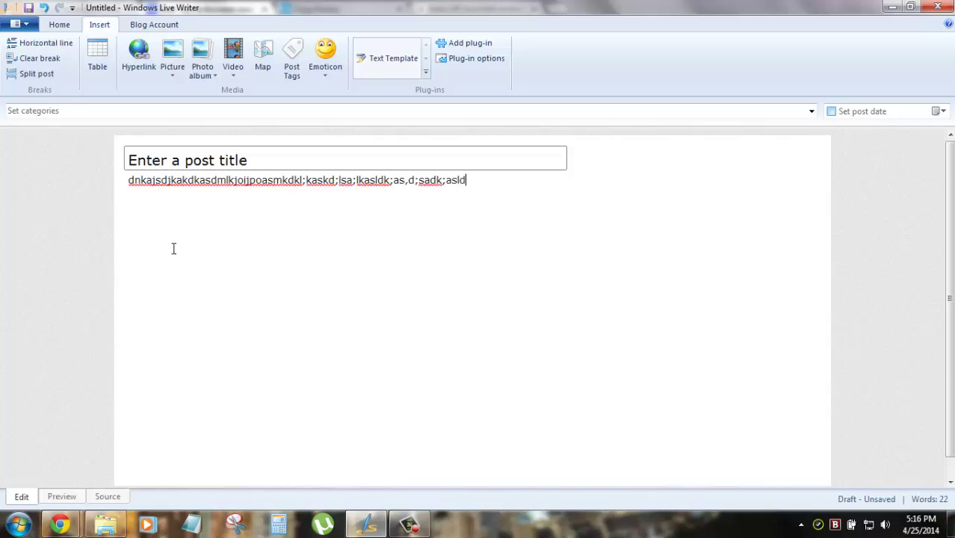
{"action": "key", "text": "Return"}
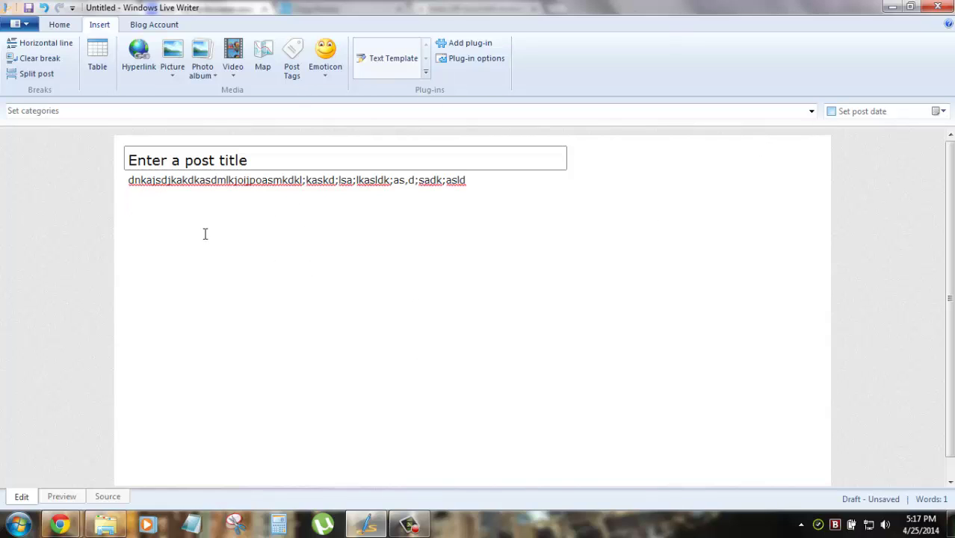
Insert the Demo Lines template below the filler text using the Text Template plug-in
{"action": "left_click", "coordinate": [389, 60]}
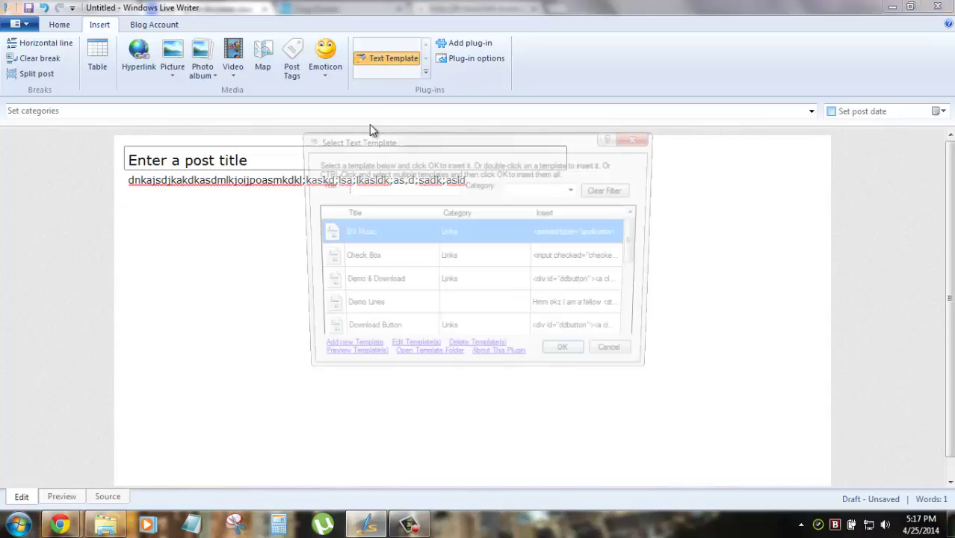
{"action": "left_click", "coordinate": [366, 286]}
{"action": "scroll", "coordinate": [366, 286], "scroll_direction": "down", "scroll_amount": 5}
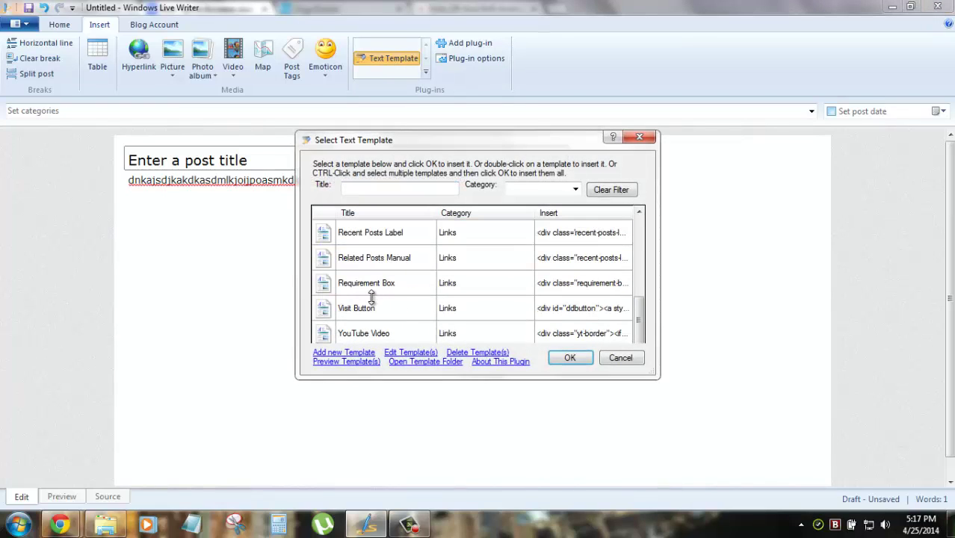
{"action": "scroll", "coordinate": [371, 299], "scroll_direction": "up", "scroll_amount": 1}
{"action": "scroll", "coordinate": [372, 299], "scroll_direction": "up", "scroll_amount": 1}
{"action": "scroll", "coordinate": [370, 305], "scroll_direction": "down", "scroll_amount": 1}
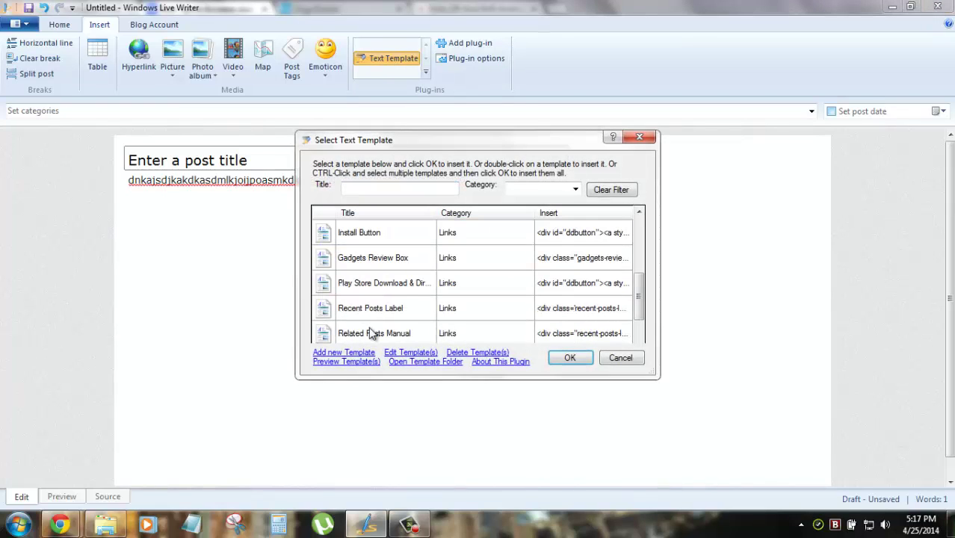
{"action": "scroll", "coordinate": [372, 334], "scroll_direction": "up", "scroll_amount": 2}
{"action": "left_click", "coordinate": [372, 309]}
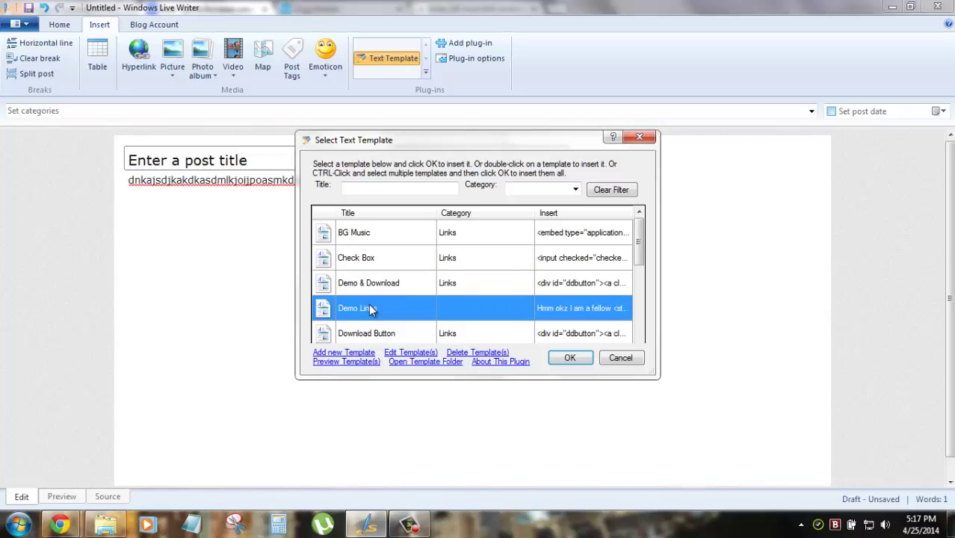
{"action": "left_click", "coordinate": [566, 360]}
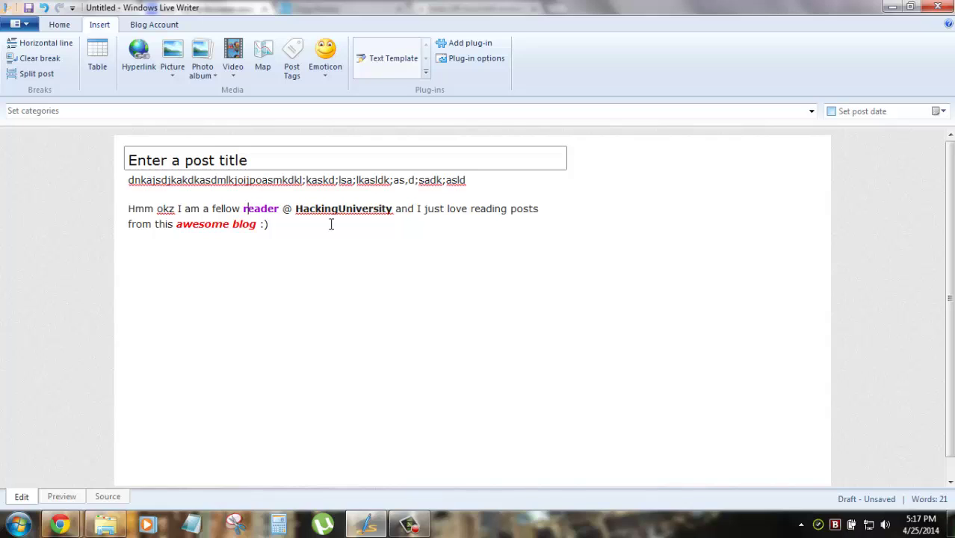
Delete the filler text and the inserted template lines from the post body
{"action": "left_click_drag", "start_coordinate": [177, 224], "coordinate": [267, 225]}
{"action": "left_click", "coordinate": [295, 224]}
{"action": "key", "text": "ctrl+a"}
{"action": "key", "text": "Delete"}
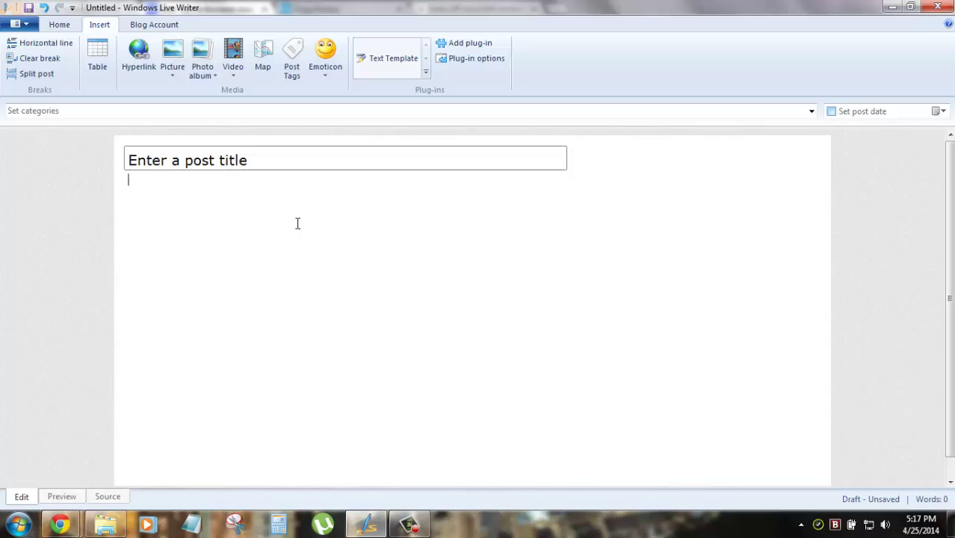